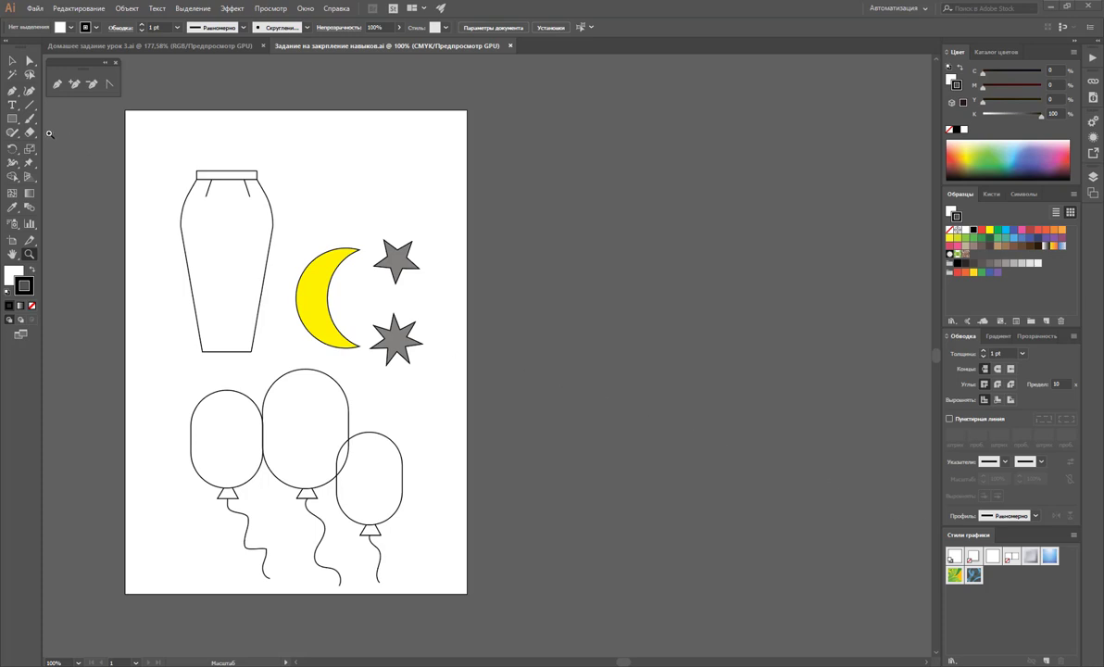
Draw a rounded rectangle about 127 × 100 mm beside the artboard and delete it
click(13, 121)
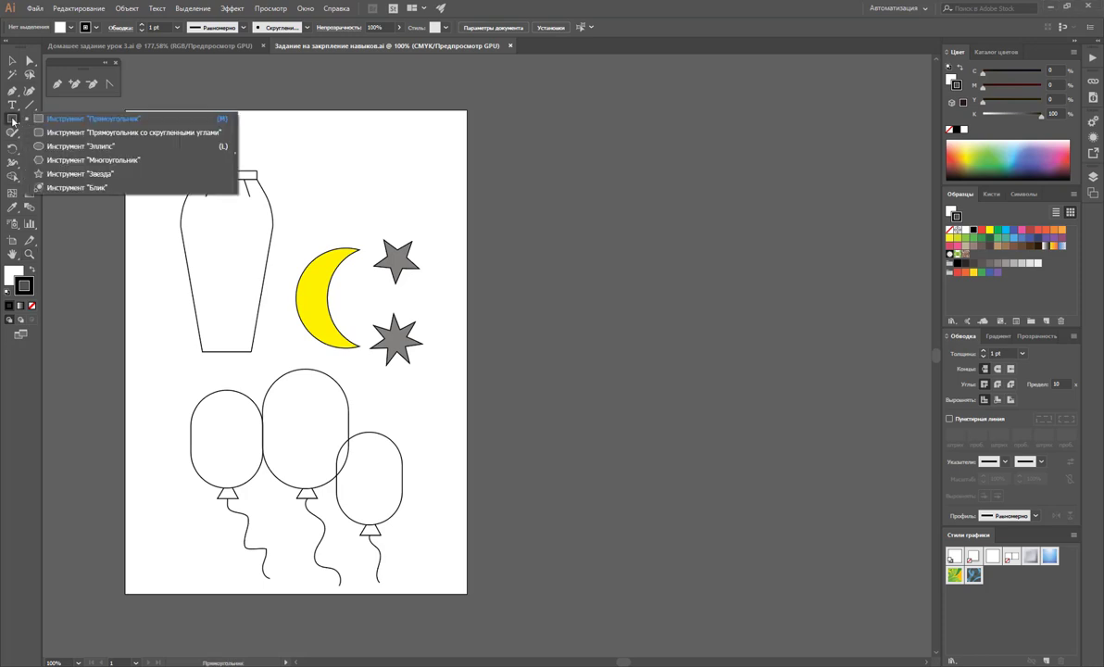
click(59, 135)
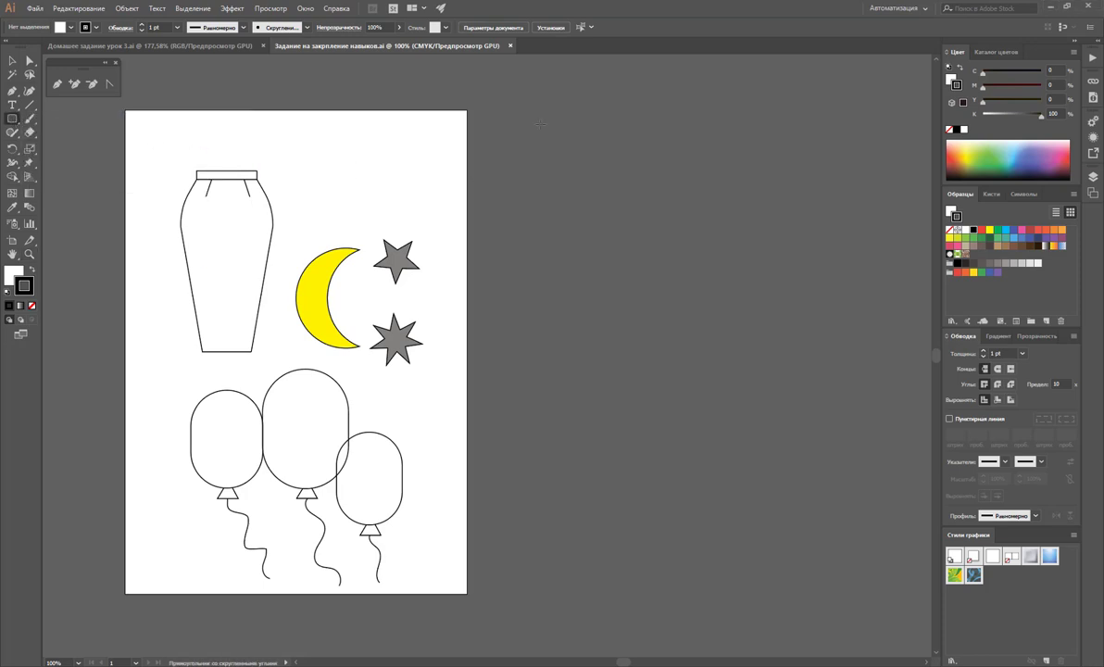
drag(513, 114, 719, 276)
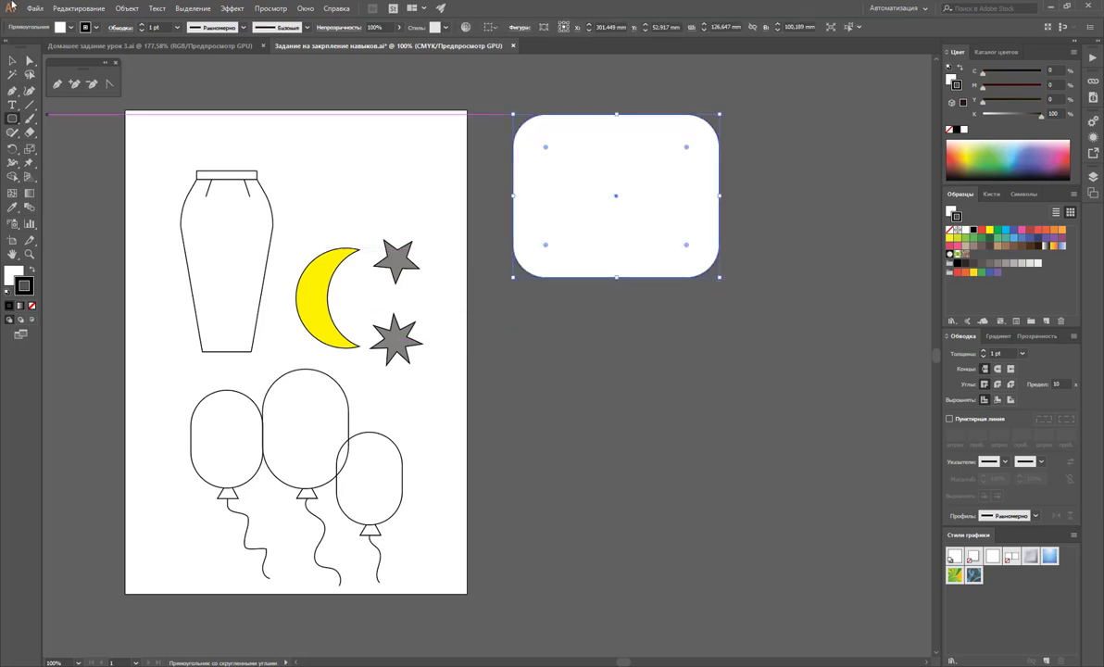
click(12, 60)
click(761, 267)
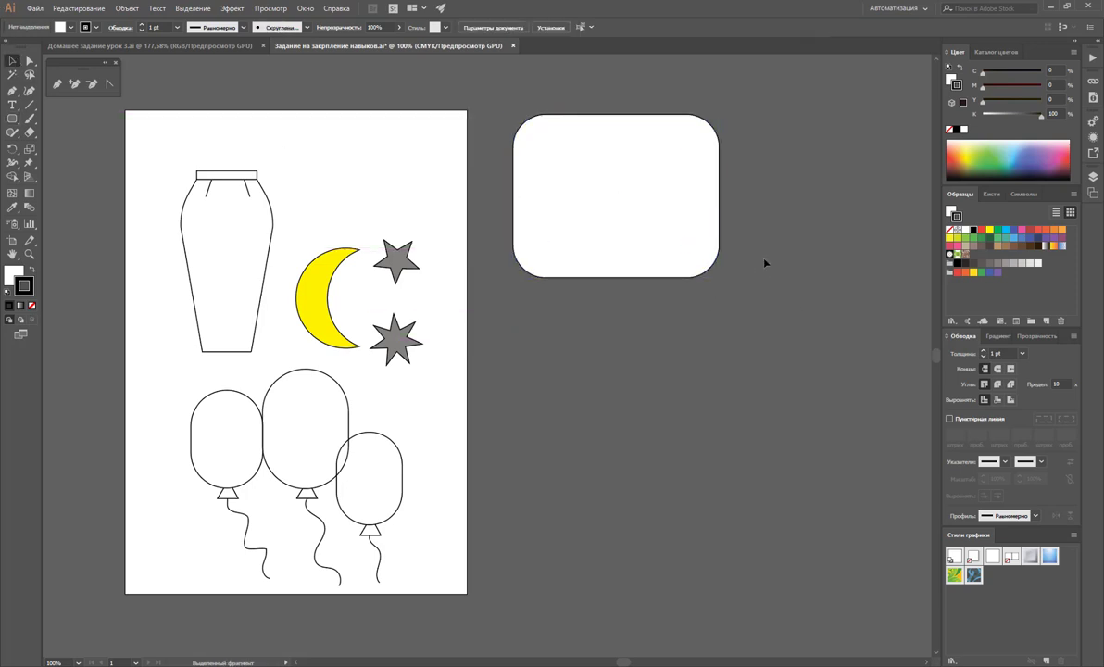
click(714, 250)
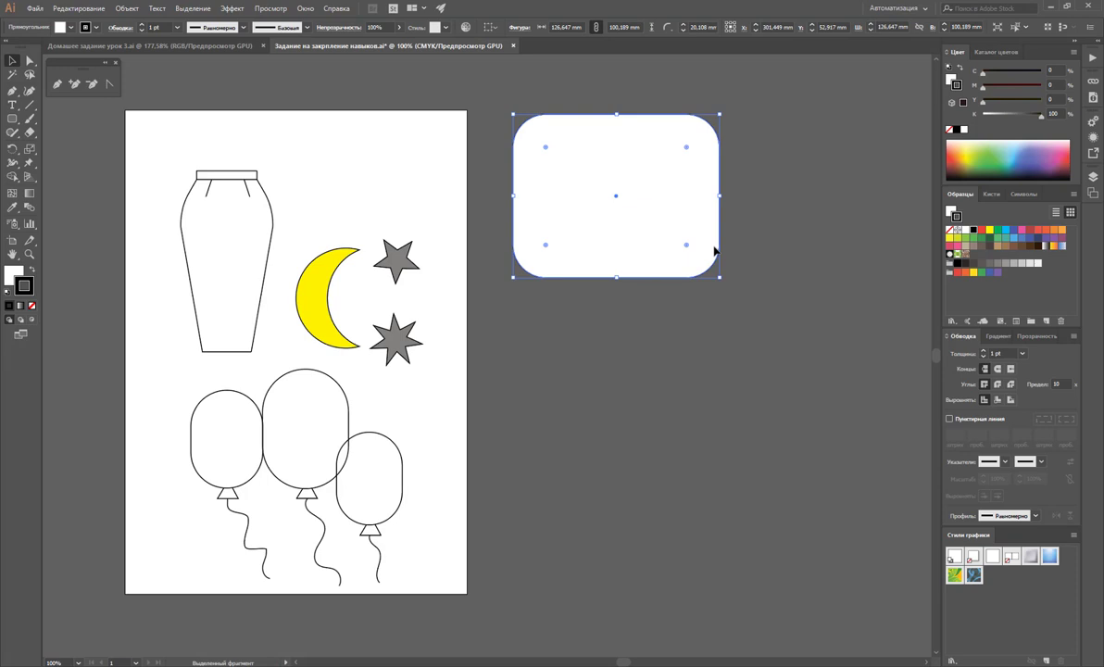
key(Delete)
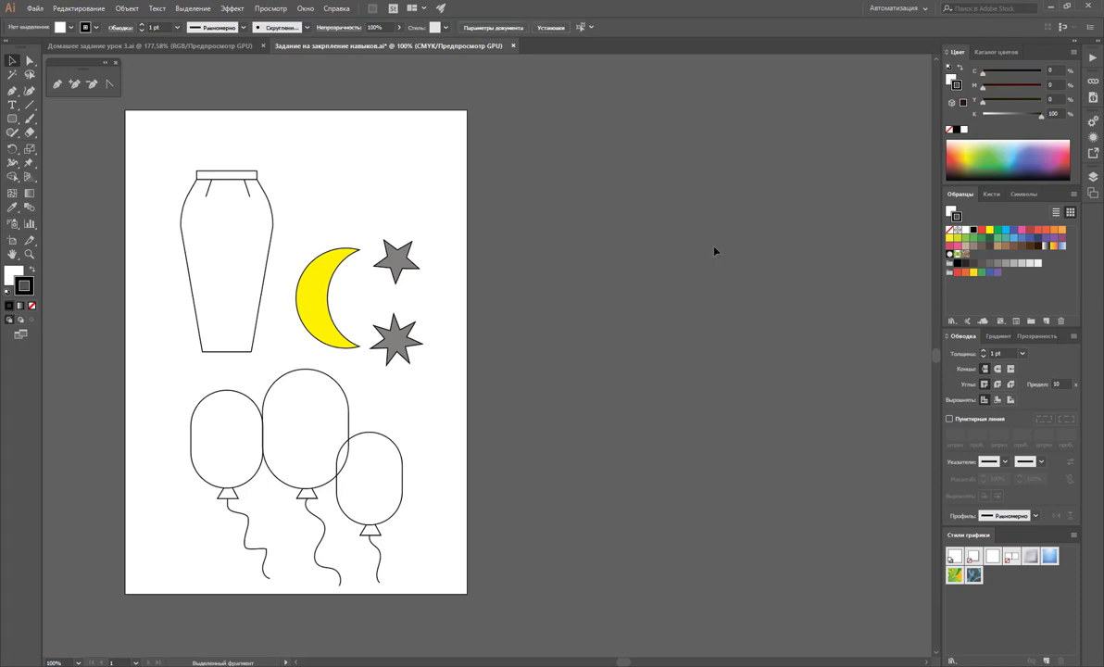
Draw a light grey triangle about 53 × 46 mm beside the artboard with the Polygon tool and delete it
mouse_move(12, 119)
mouse_down()
mouse_move(88, 145)
mouse_move(104, 190)
mouse_move(11, 122)
mouse_move(11, 104)
mouse_move(14, 145)
mouse_move(12, 134)
mouse_move(48, 129)
mouse_up()
click(11, 134)
mouse_move(528, 202)
mouse_down()
mouse_move(639, 214)
mouse_move(545, 215)
mouse_up()
key(v)
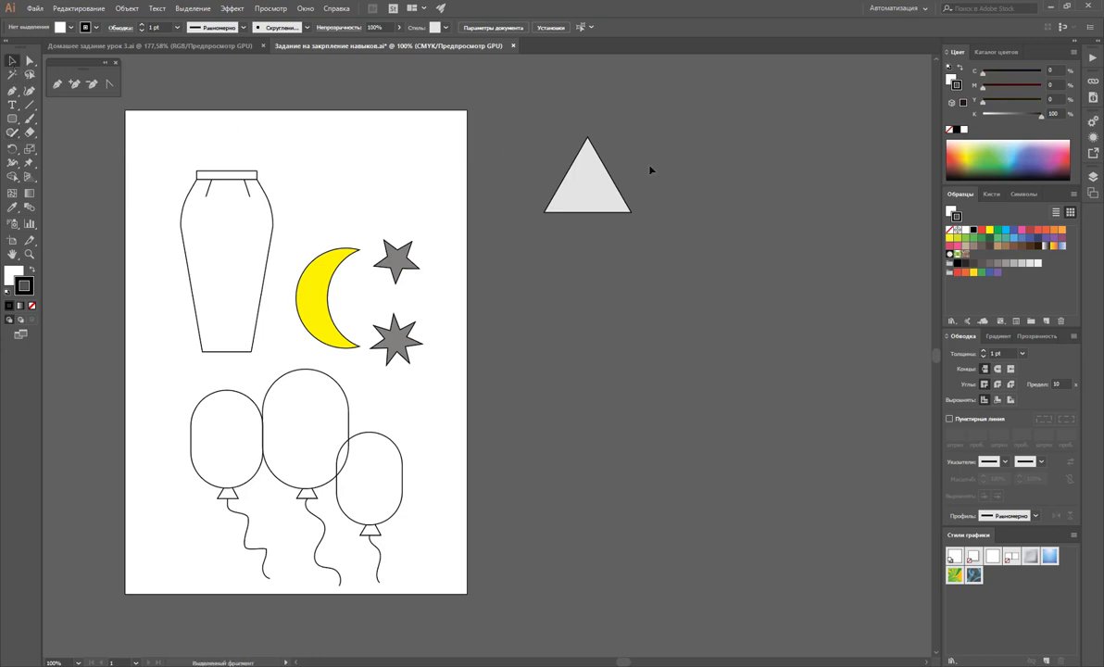
key(ctrl+a)
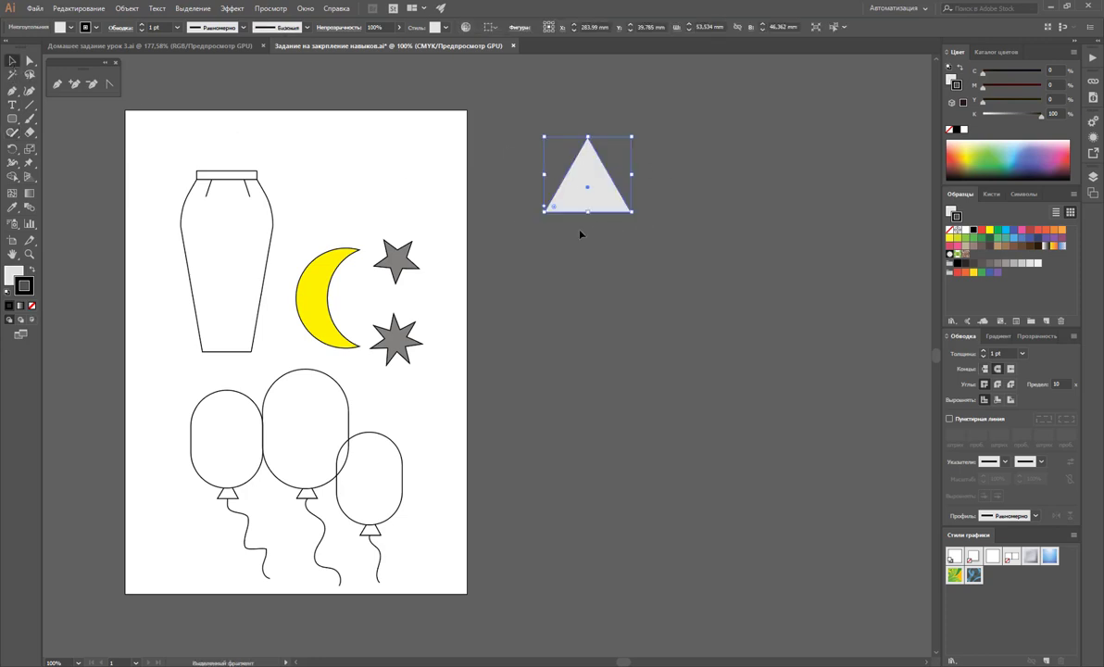
key(Delete)
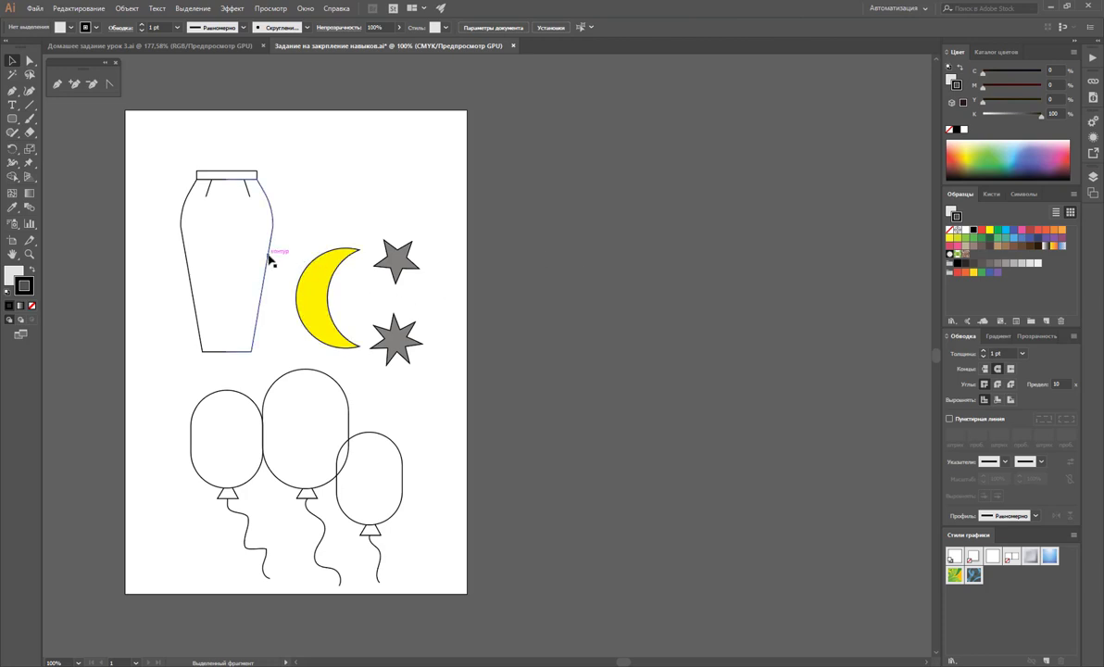
Extend the artboard's left edge to make it about 299 mm wide, leaving free space beside the skirt
click(28, 254)
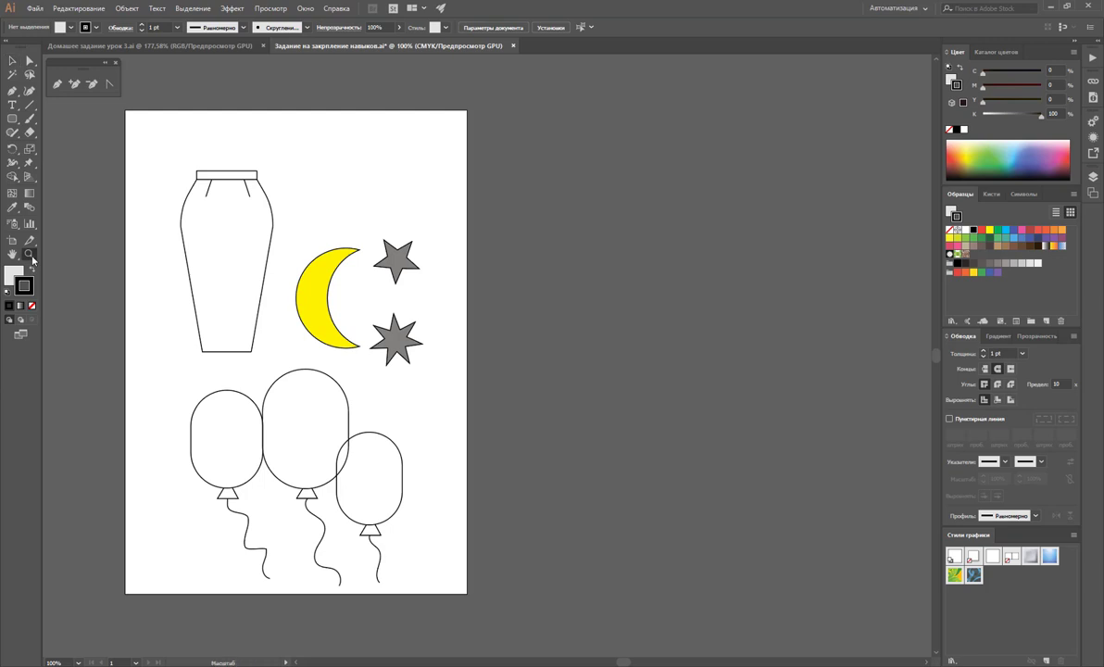
click(197, 269)
scroll(293, 268, down, 1)
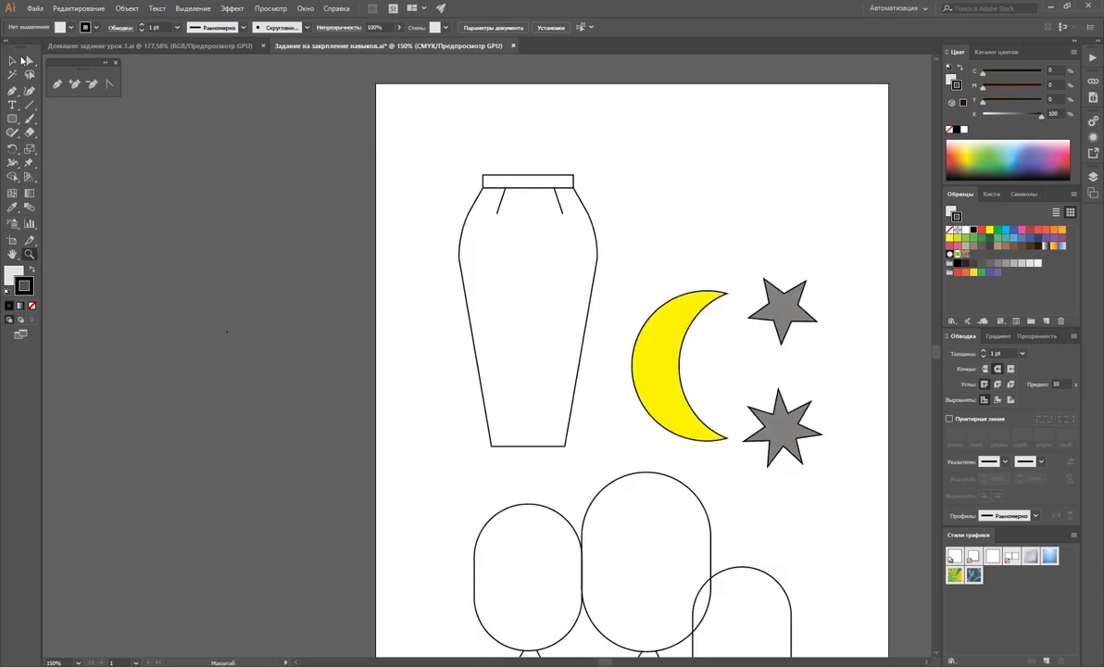
click(12, 239)
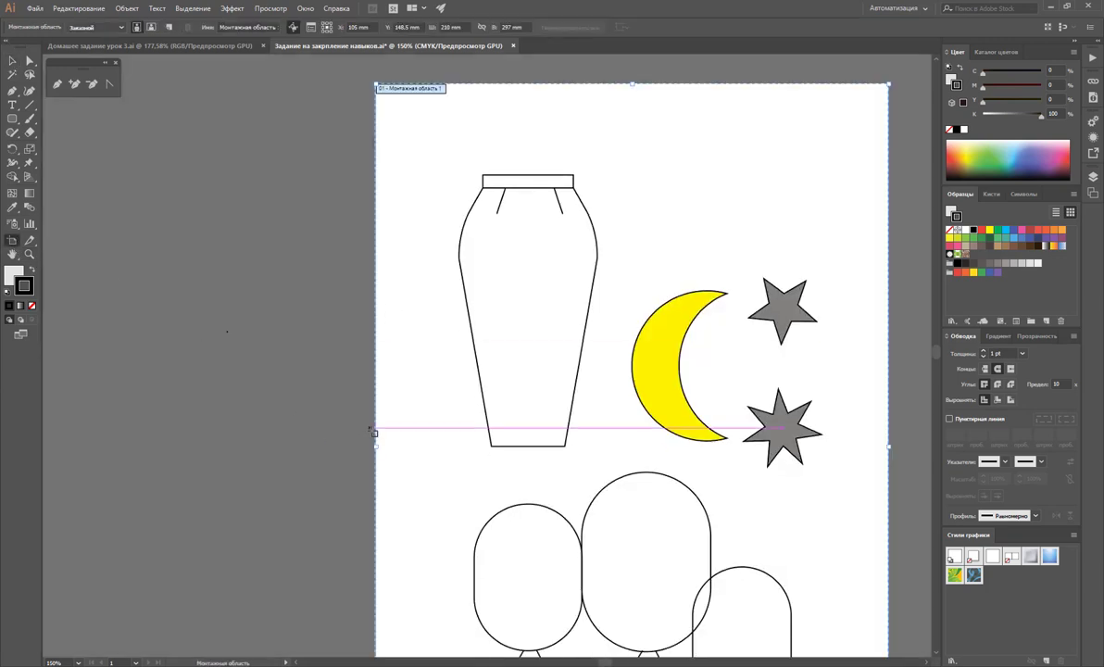
drag(374, 431, 160, 432)
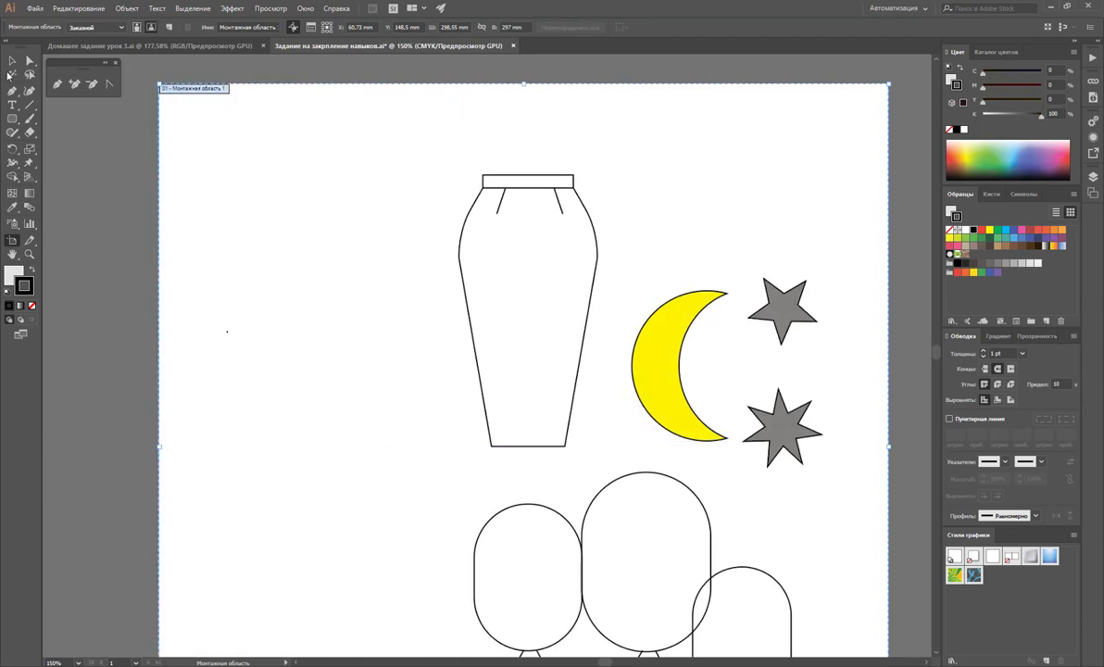
click(11, 62)
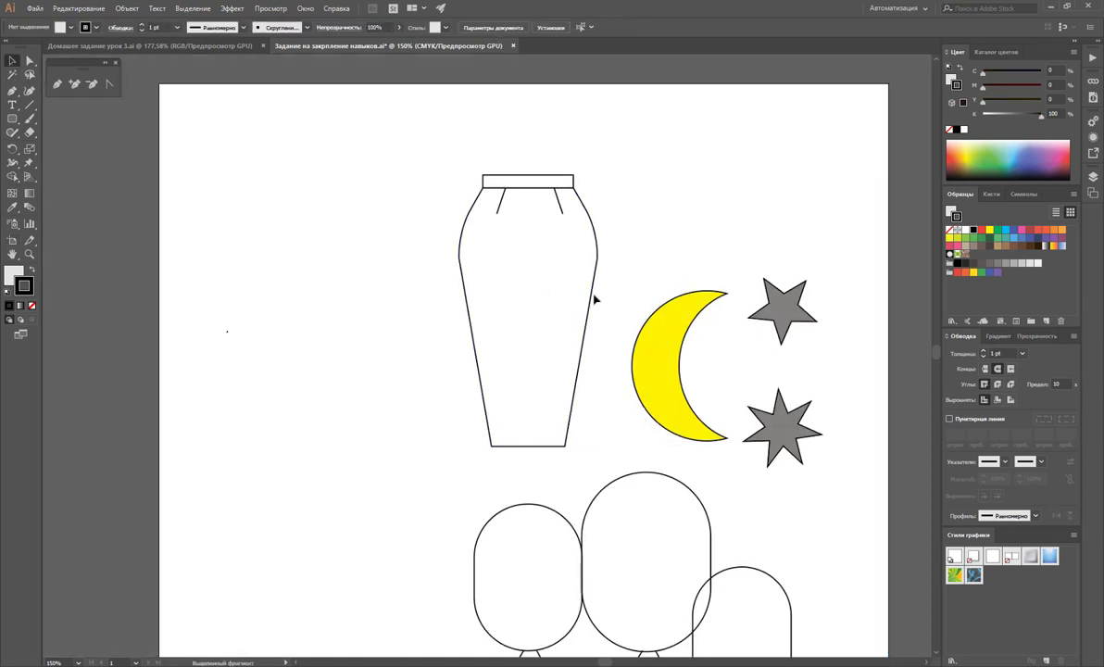
Pull the two halves of the reference skirt's body apart sideways and undo the moves
drag(594, 299, 664, 299)
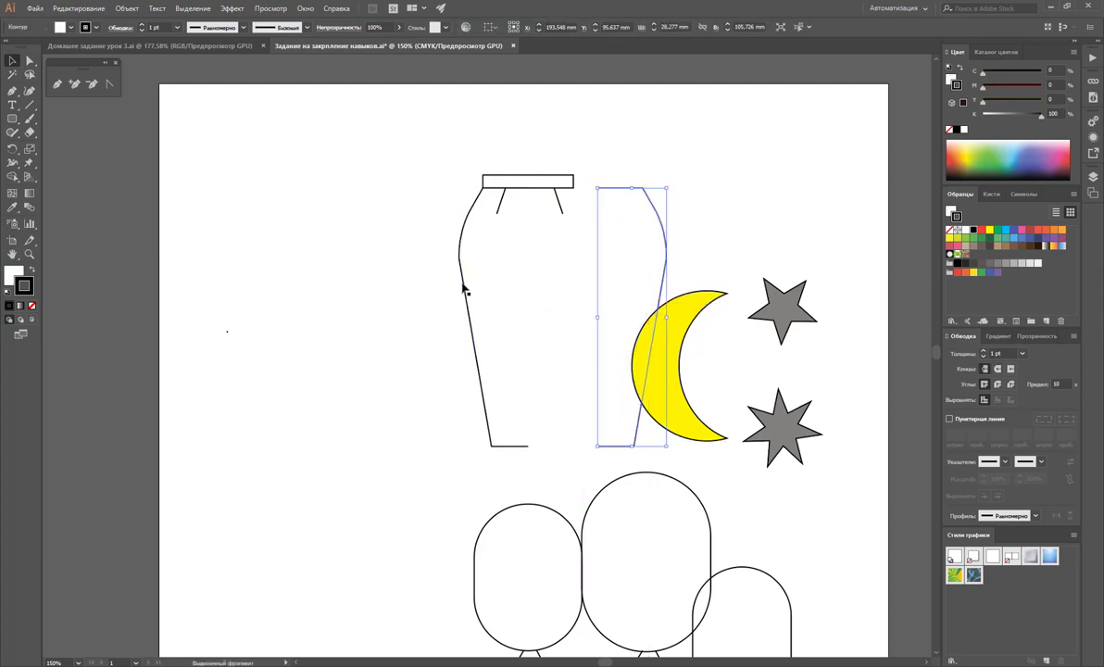
drag(465, 289, 406, 290)
click(377, 137)
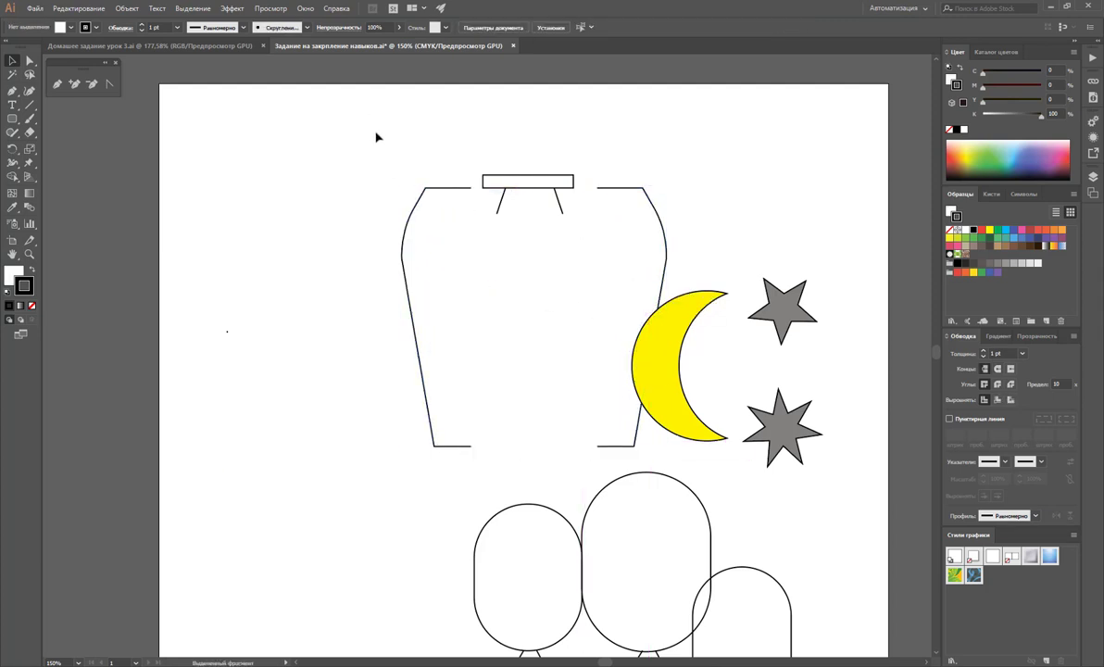
key(ctrl+z)
key(ctrl+z)
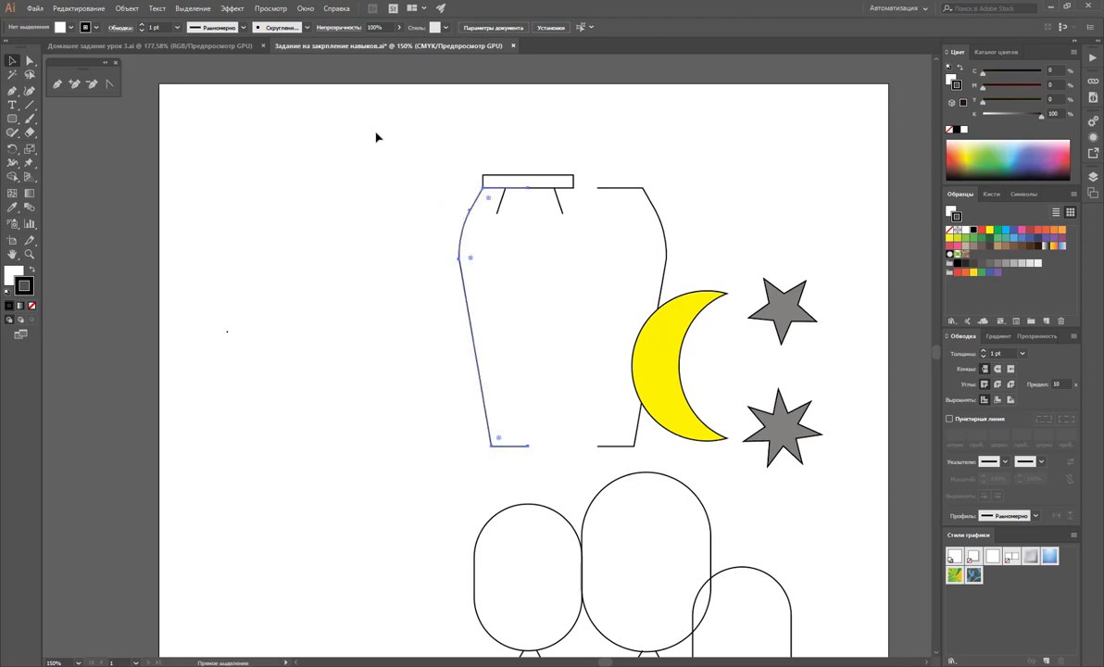
key(ctrl+z)
Move the reference skirt's waistband upward off the body and undo the move
drag(572, 185, 573, 167)
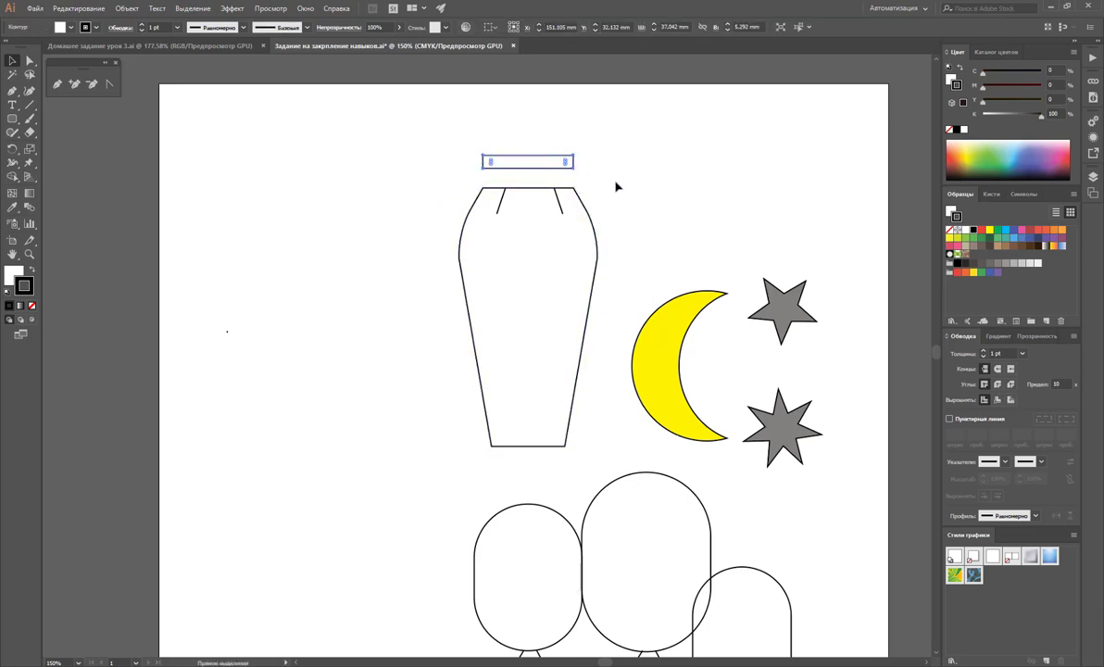
key(ctrl+z)
click(634, 212)
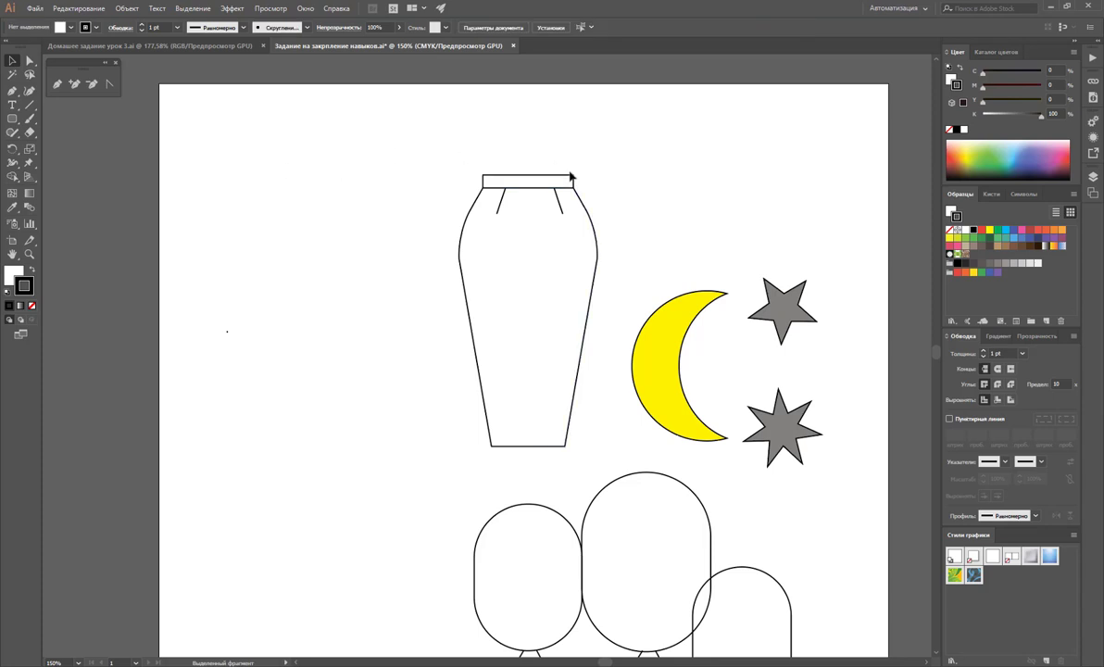
Draw a closed rectangular waistband about 53 mm wide and 7 mm high with the Pen tool, left of the reference skirt
click(57, 85)
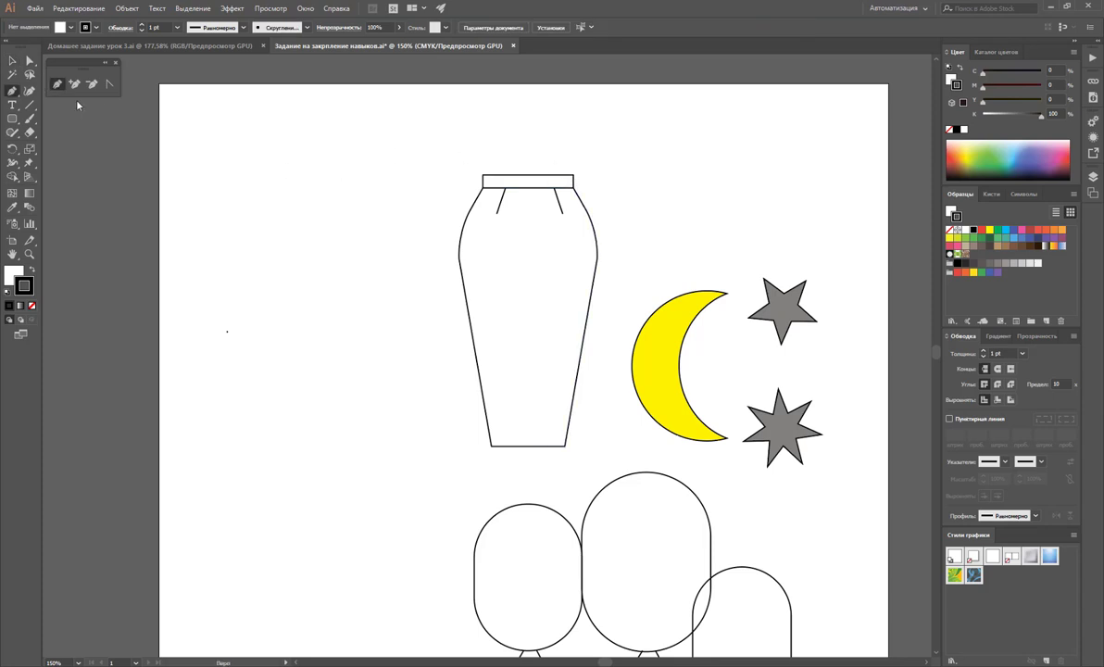
click(234, 172)
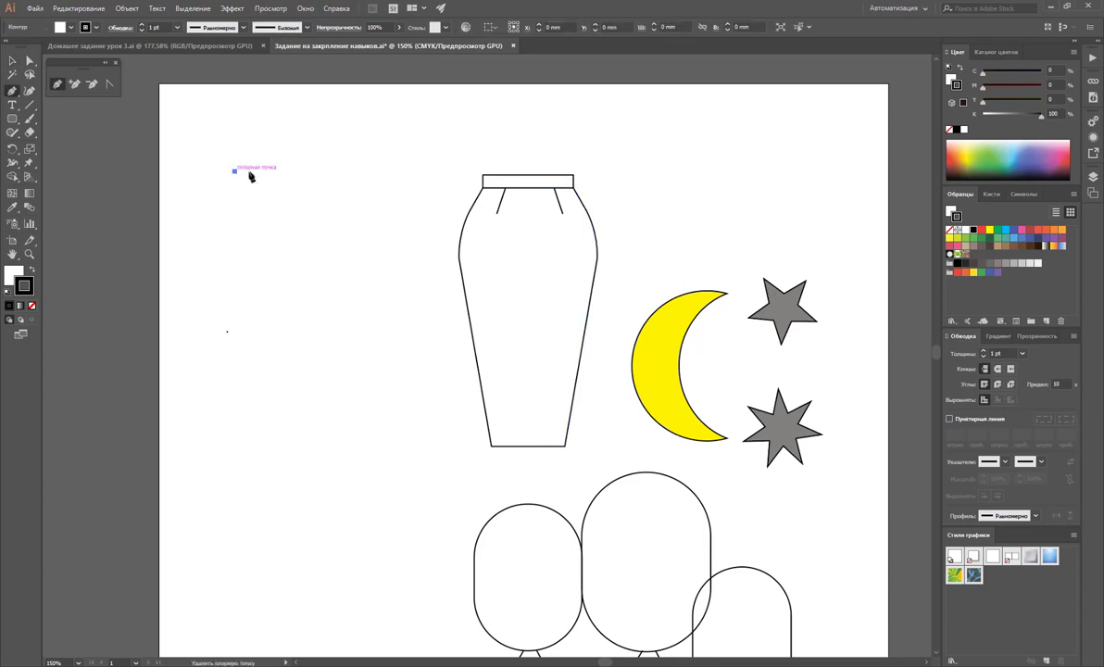
click(363, 170)
click(364, 186)
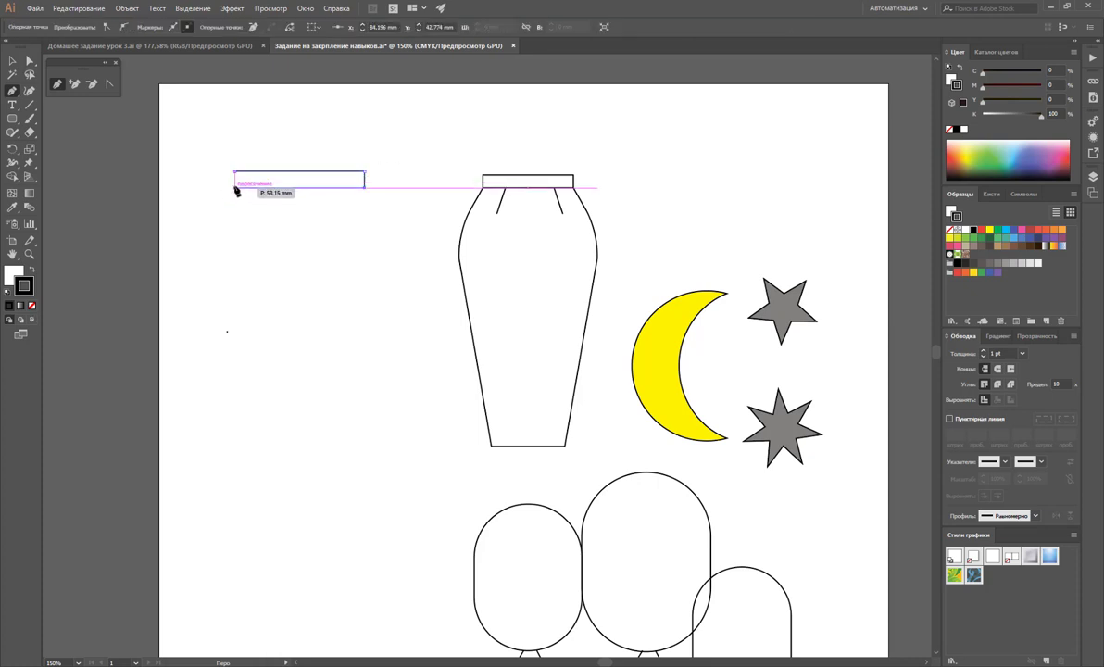
click(234, 186)
click(234, 171)
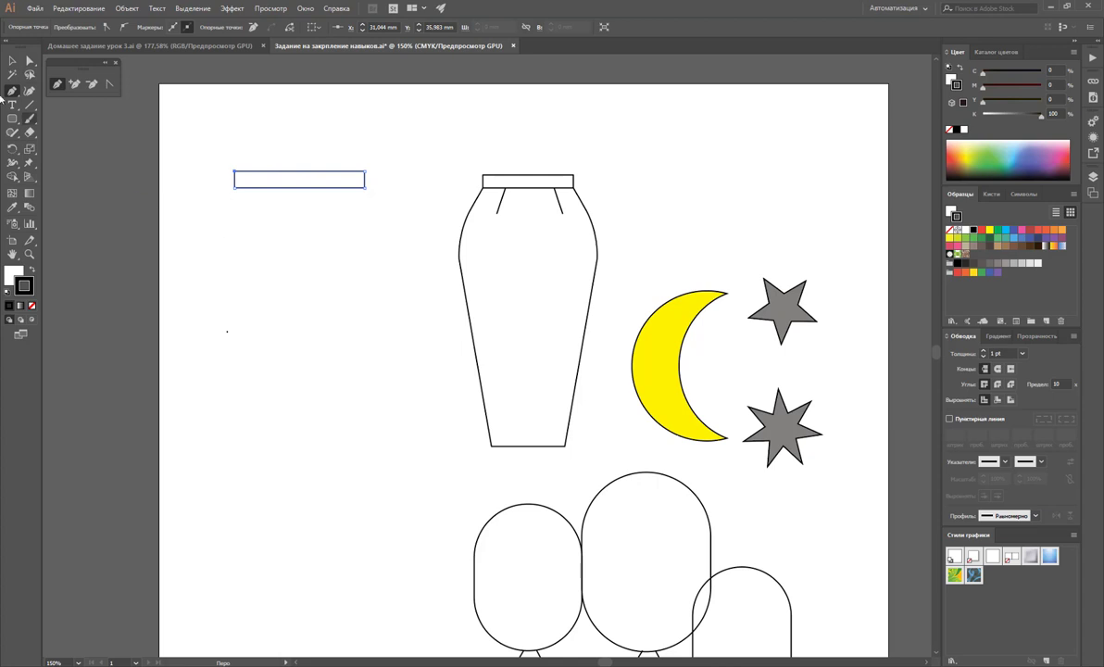
click(12, 60)
click(196, 103)
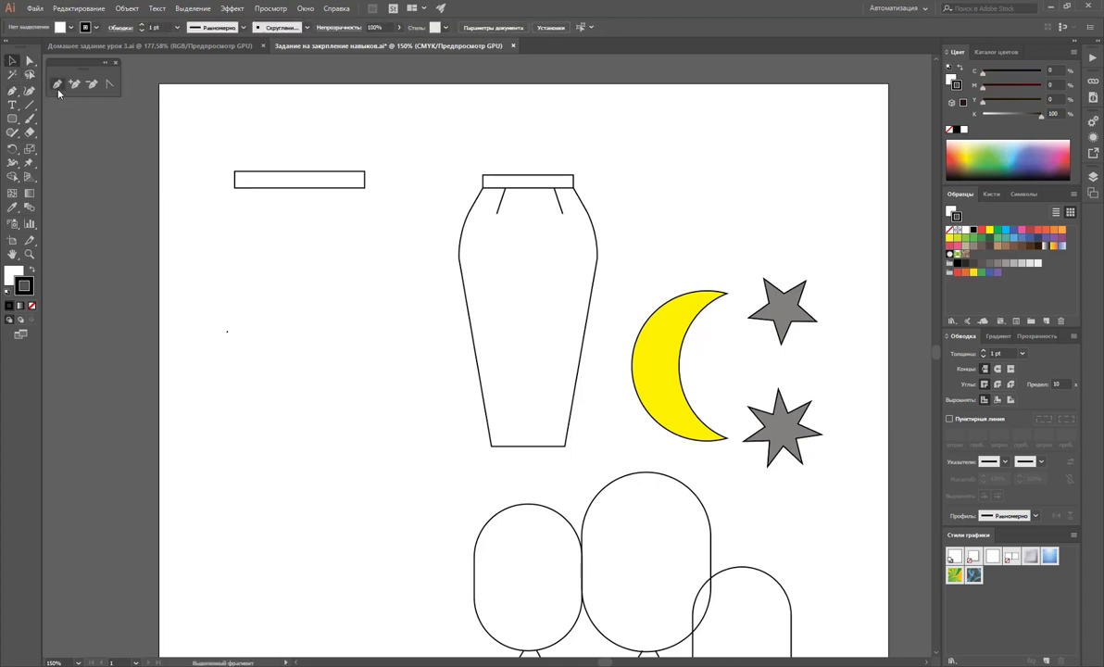
Draw the closed skirt body below the new waistband with the Pen tool, about 114 mm tall, with curved hips and a straight hem about 48 mm wide
click(56, 84)
click(364, 187)
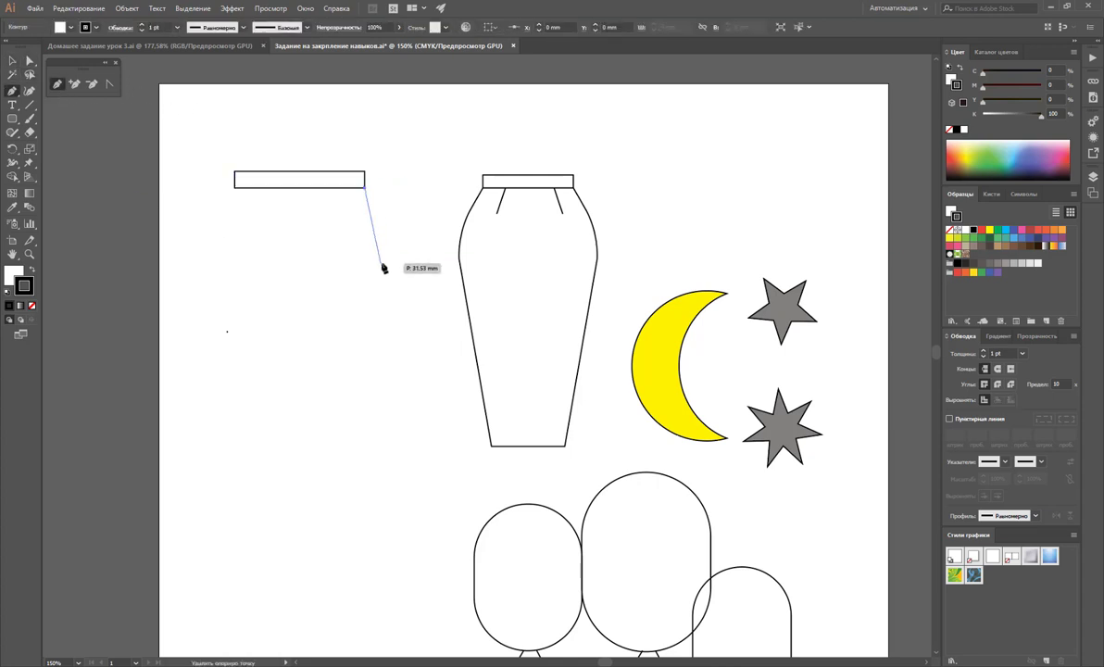
drag(384, 256, 385, 302)
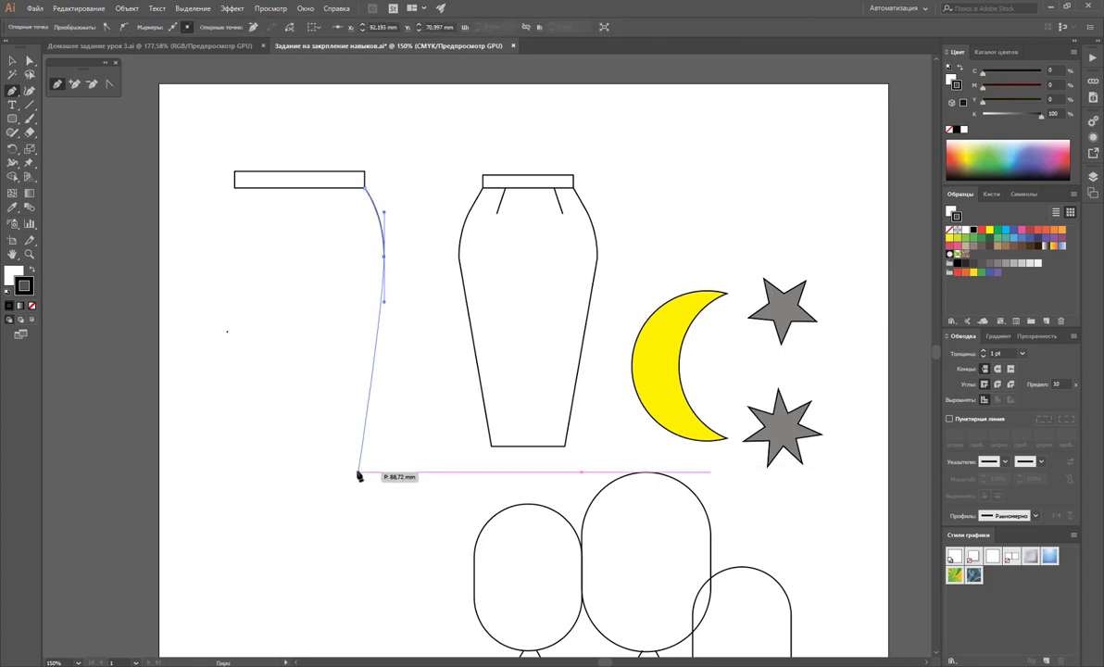
click(358, 468)
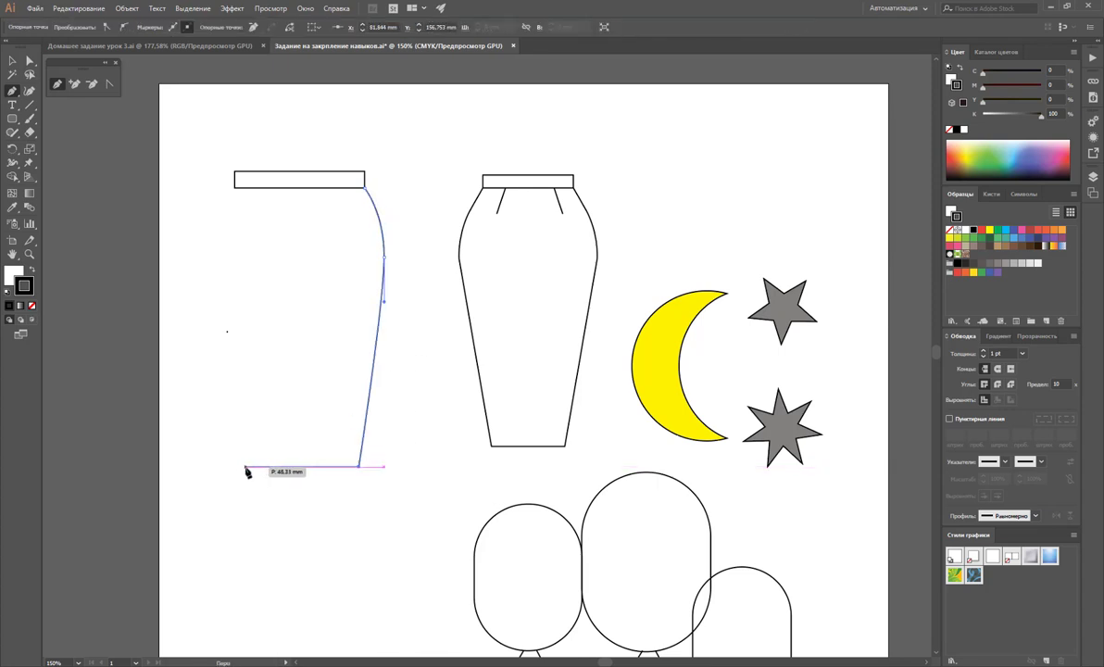
click(242, 467)
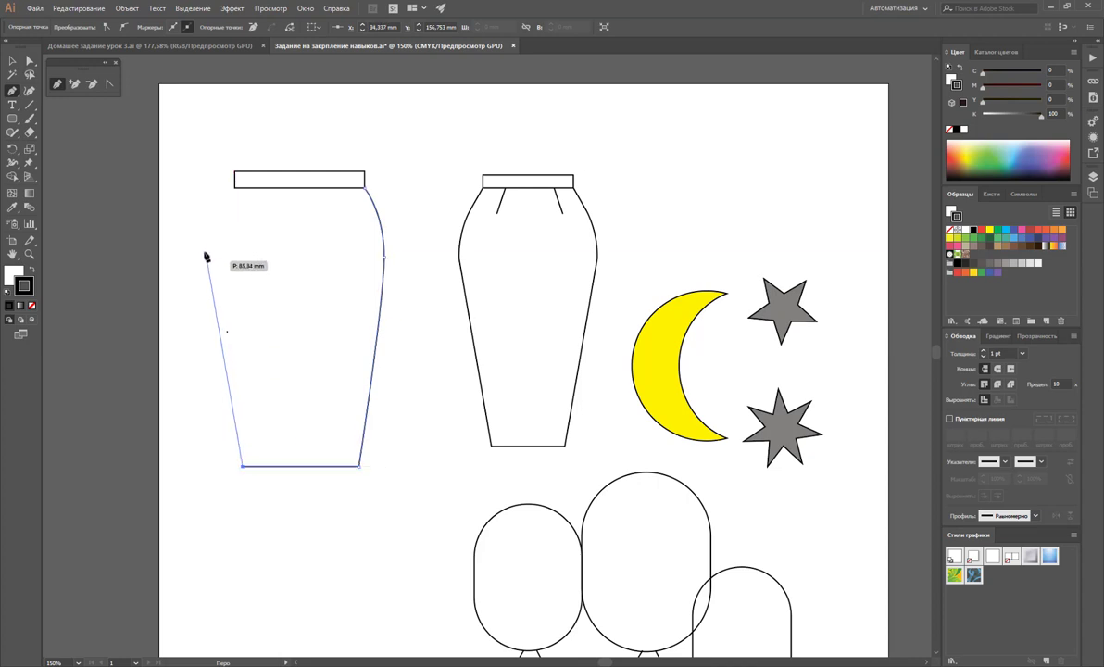
drag(206, 261, 205, 194)
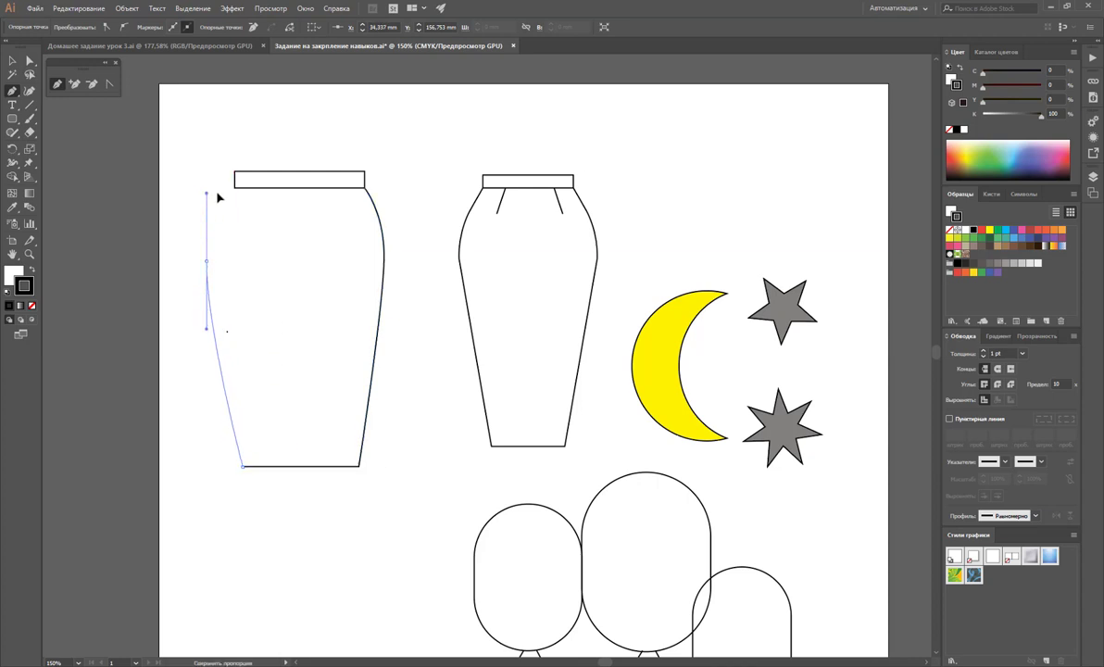
click(236, 188)
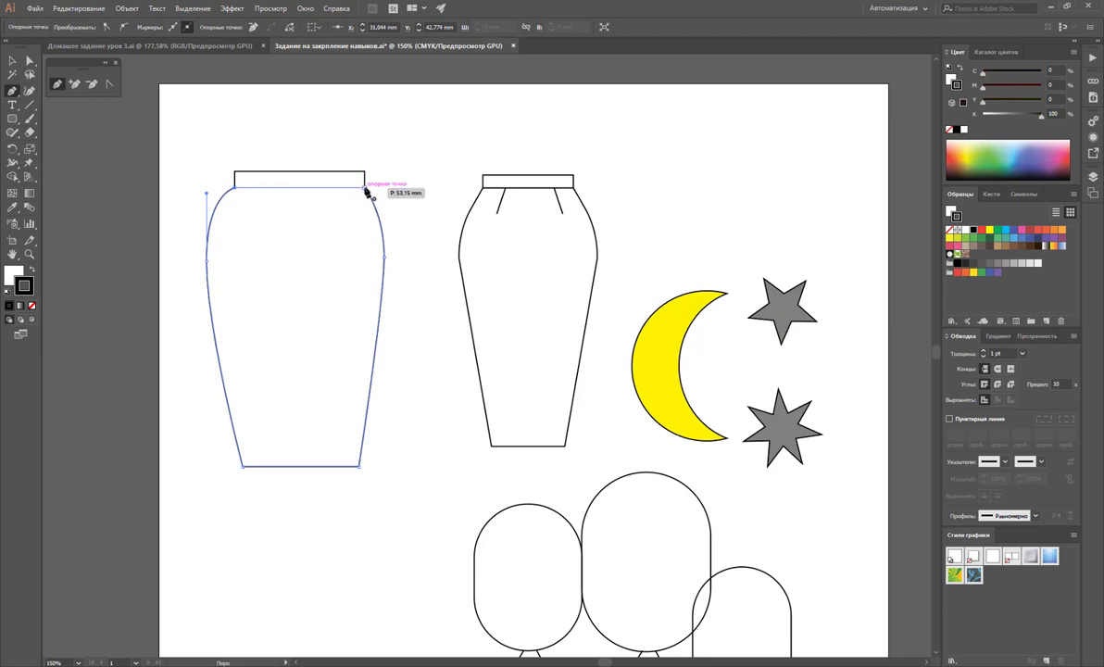
click(365, 189)
Refine the new skirt's hip curves by lowering both hip anchor points, shifting the left one inward and adjusting the right one's upper handle
key(a)
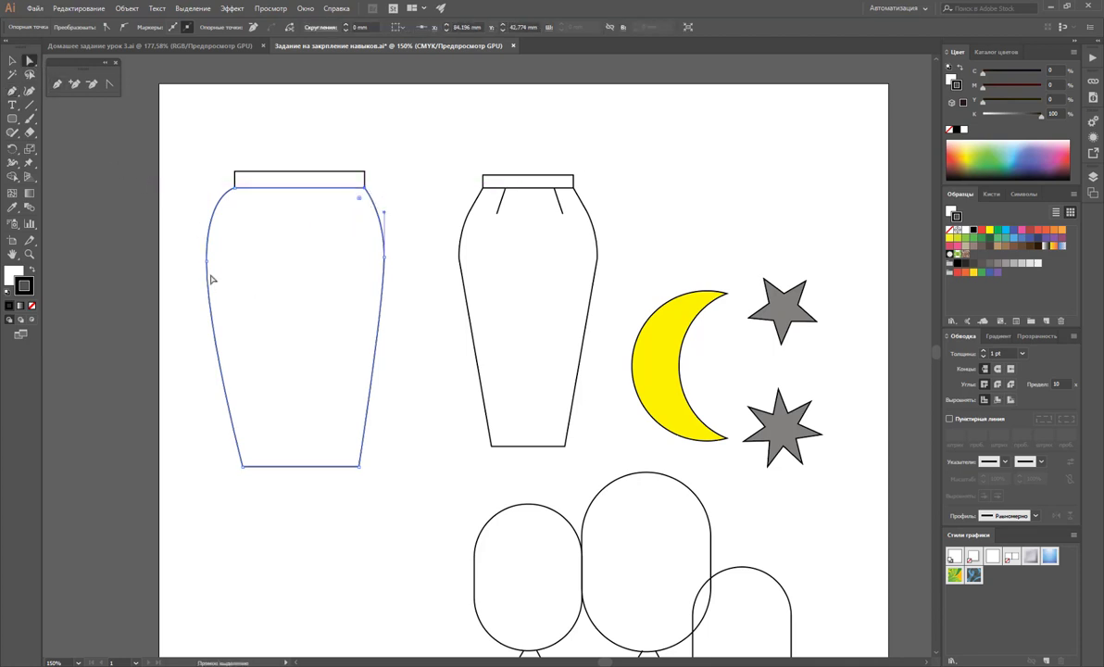
drag(206, 259, 211, 274)
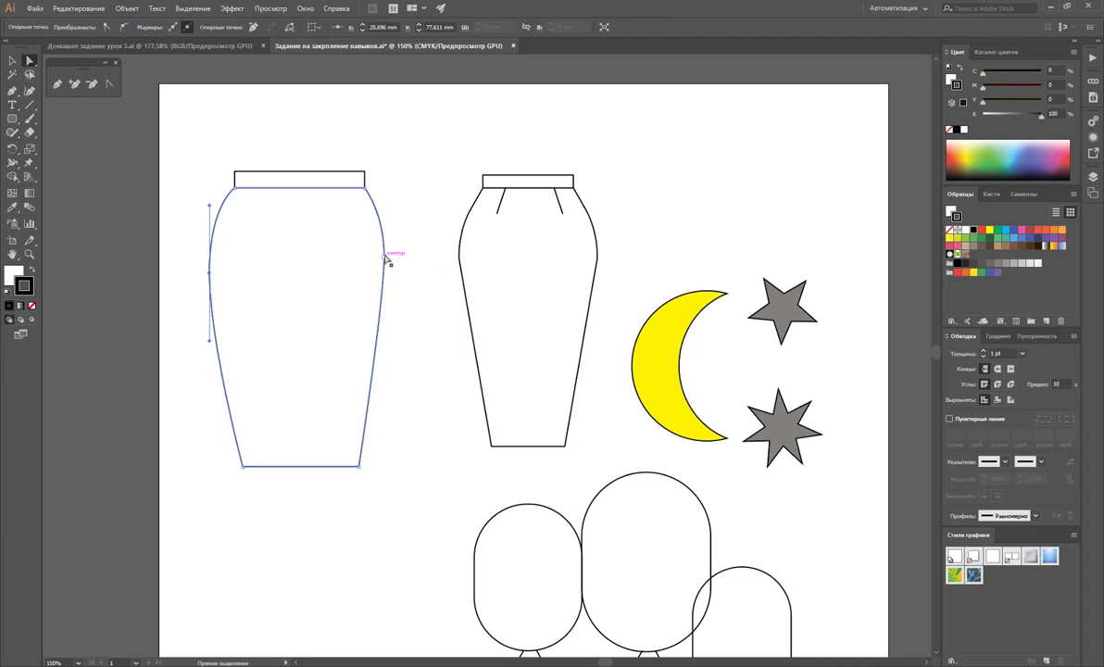
drag(384, 258, 386, 273)
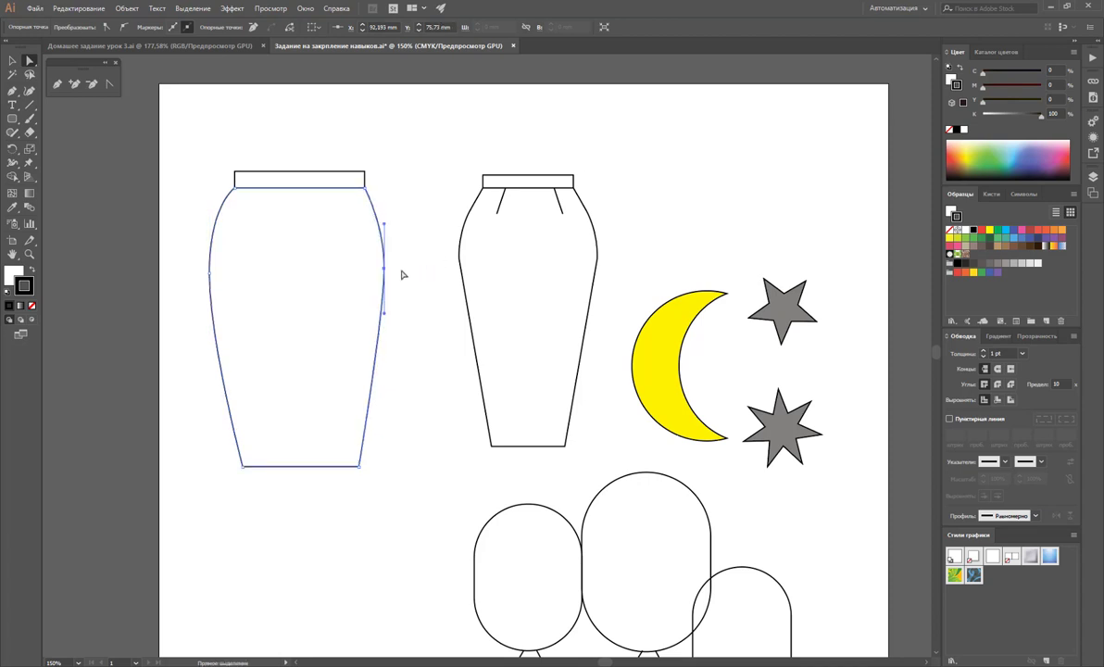
drag(386, 225, 387, 214)
click(407, 275)
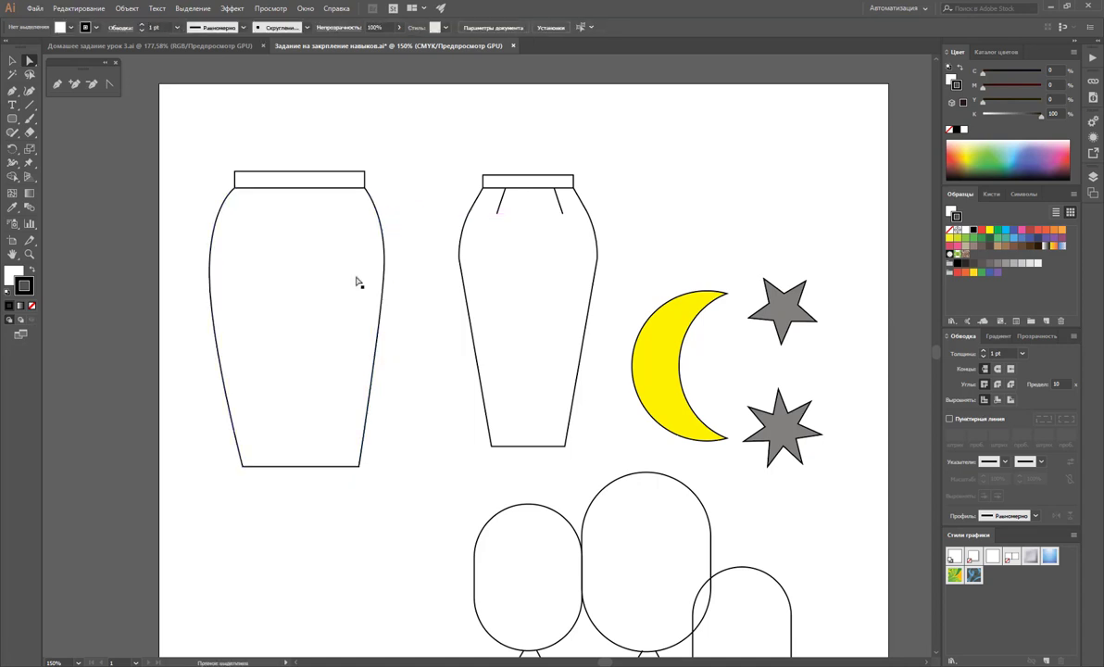
click(211, 273)
drag(211, 272, 216, 276)
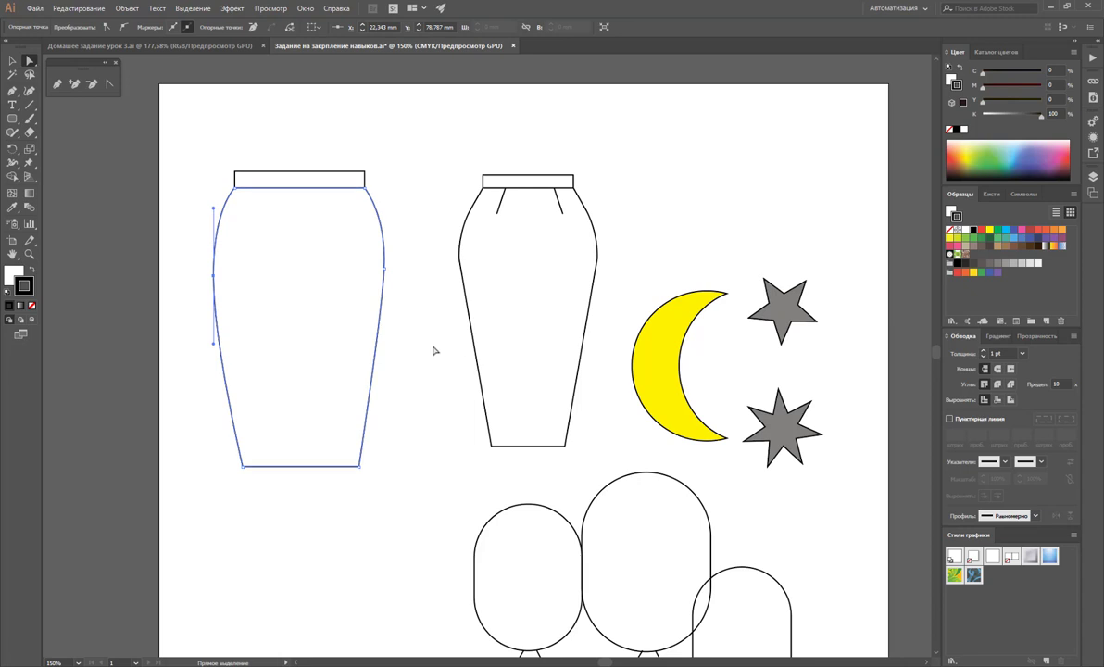
Delete the pen-drawn skirt copy, both waistband and body, beside the reference skirt
click(435, 250)
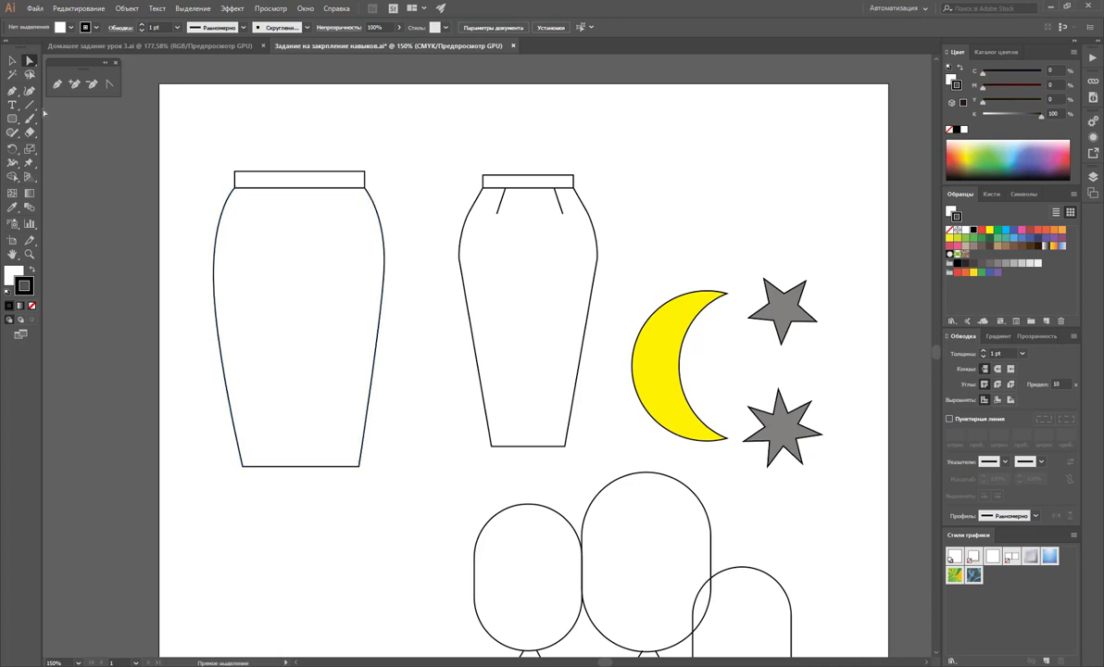
key(v)
drag(202, 107, 289, 271)
key(Delete)
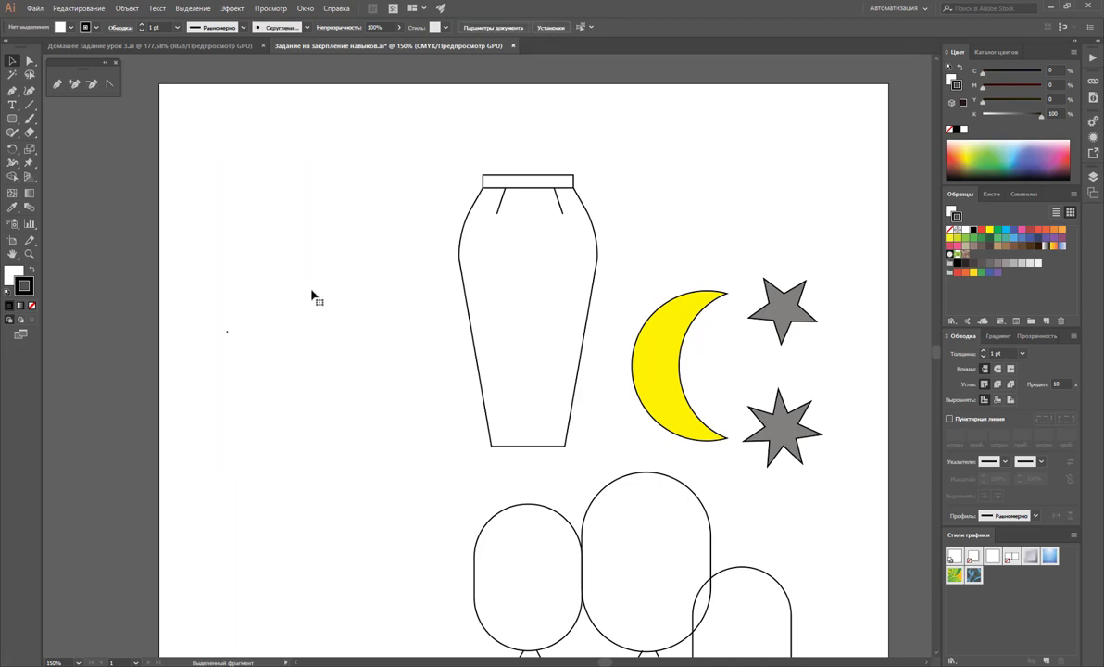
Draw a rectangle about 24 mm wide and 8 mm high beside the reference skirt as the right half of a waistband
click(14, 120)
click(83, 118)
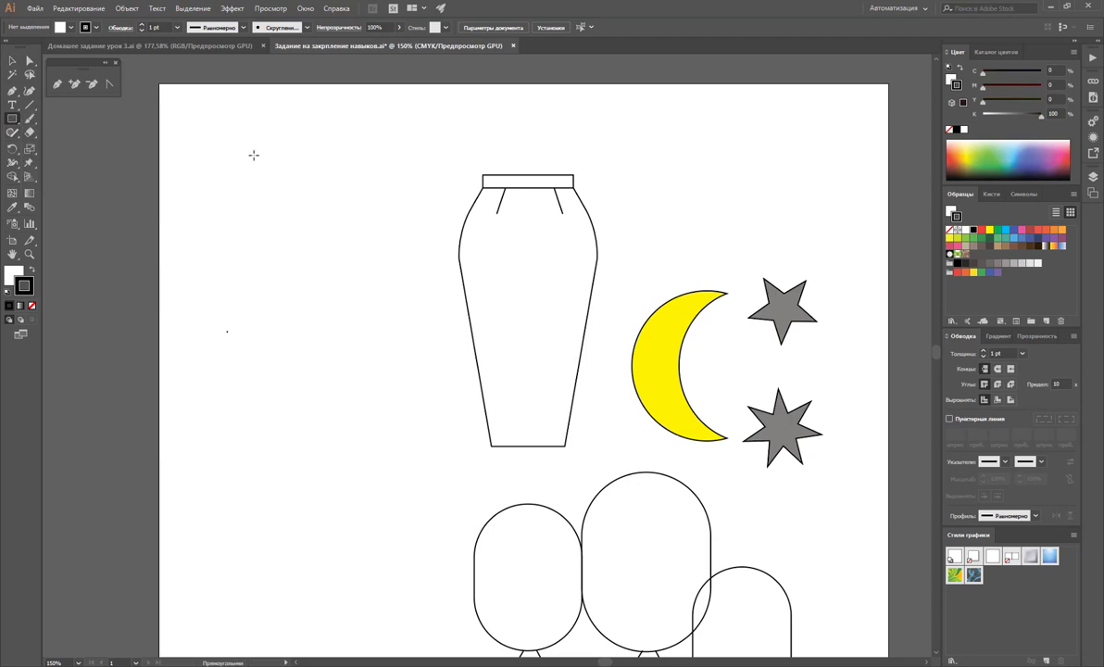
drag(255, 149, 313, 168)
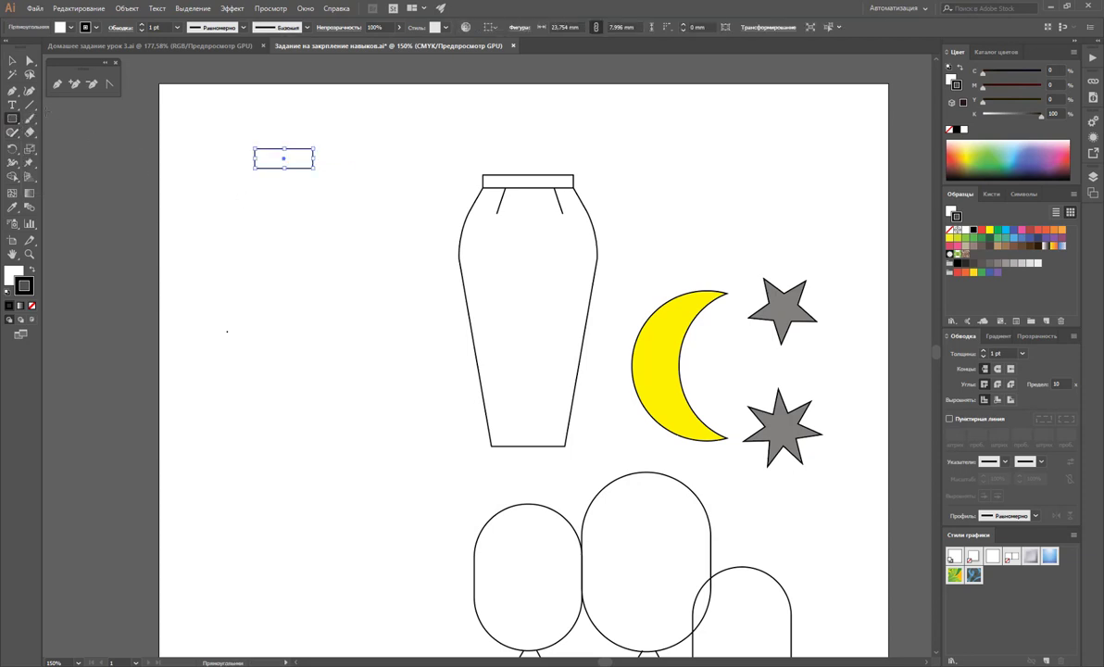
click(12, 62)
click(279, 209)
Draw the closed right half of the skirt body below the waistband with the Pen tool, about 114 mm tall, with a curved hip and straight centre edge
click(56, 84)
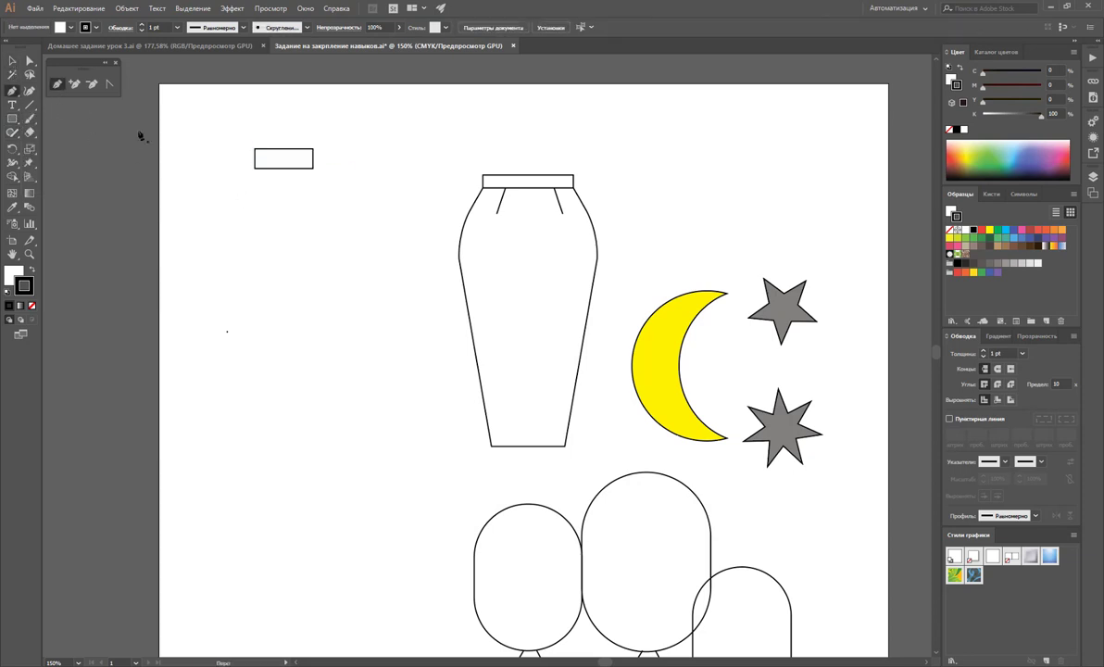
click(313, 168)
drag(344, 234, 350, 279)
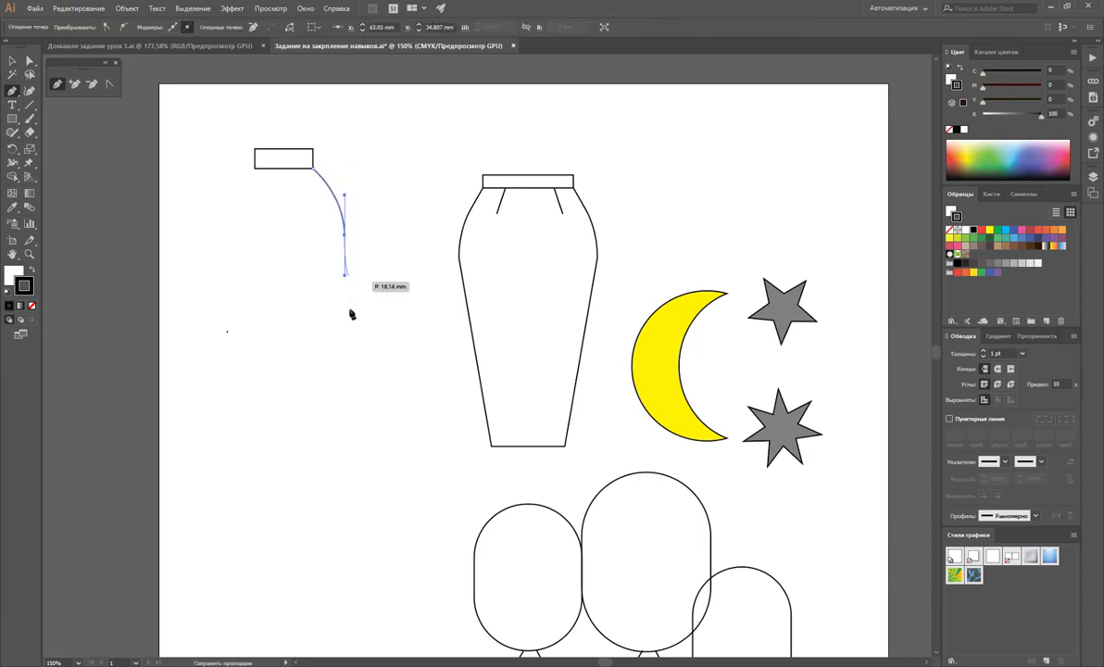
click(313, 448)
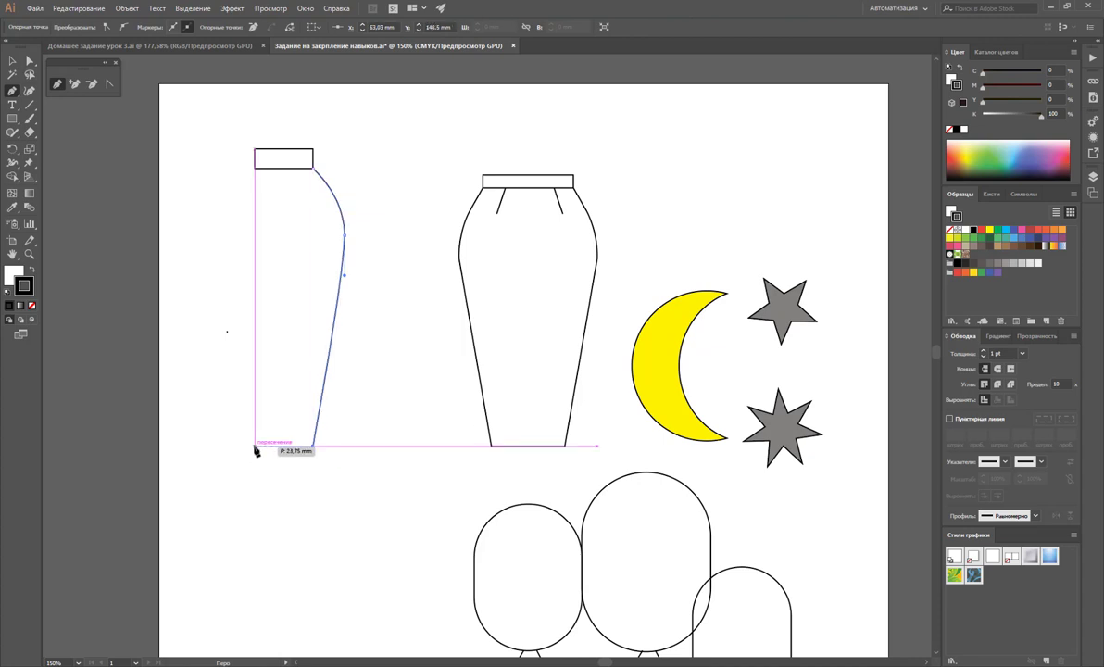
click(256, 448)
click(254, 169)
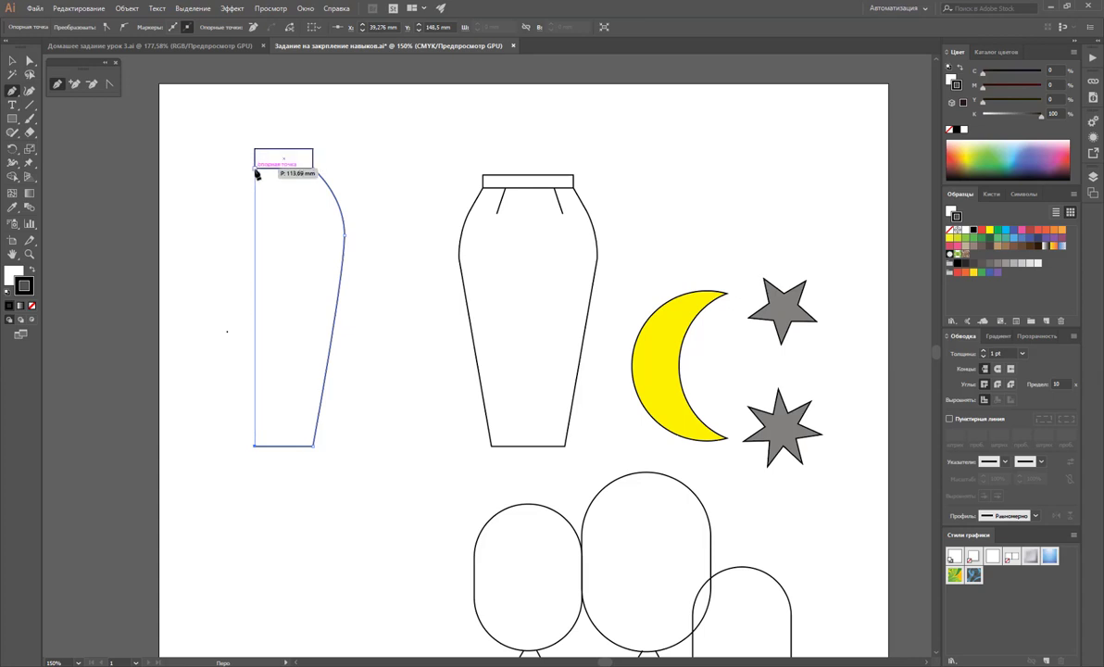
click(313, 171)
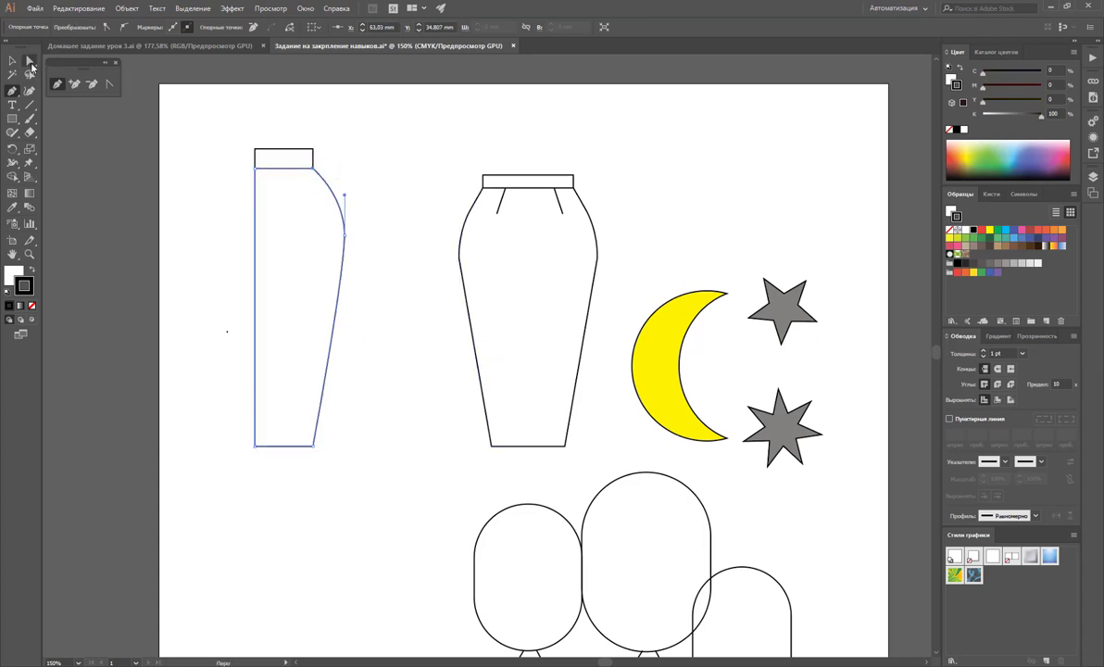
Pull the half skirt's hip anchor point inward and add a slightly slanted dart line about 13 mm tall below the waistband
click(29, 61)
mouse_move(346, 242)
mouse_down()
mouse_move(336, 249)
mouse_move(326, 236)
mouse_up()
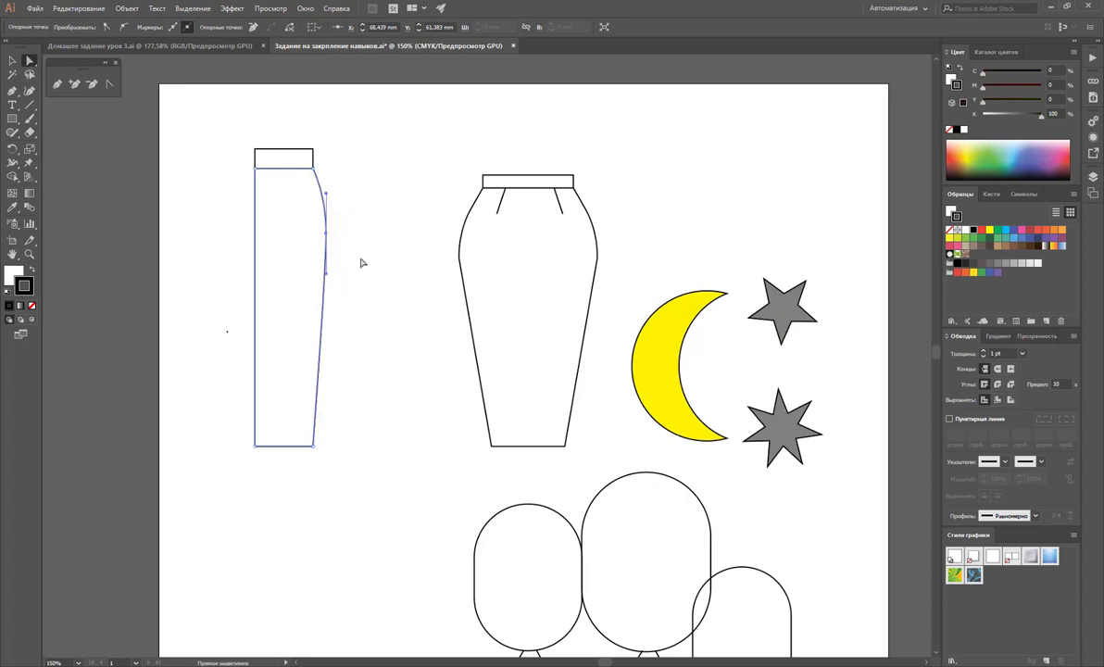
click(362, 263)
click(29, 104)
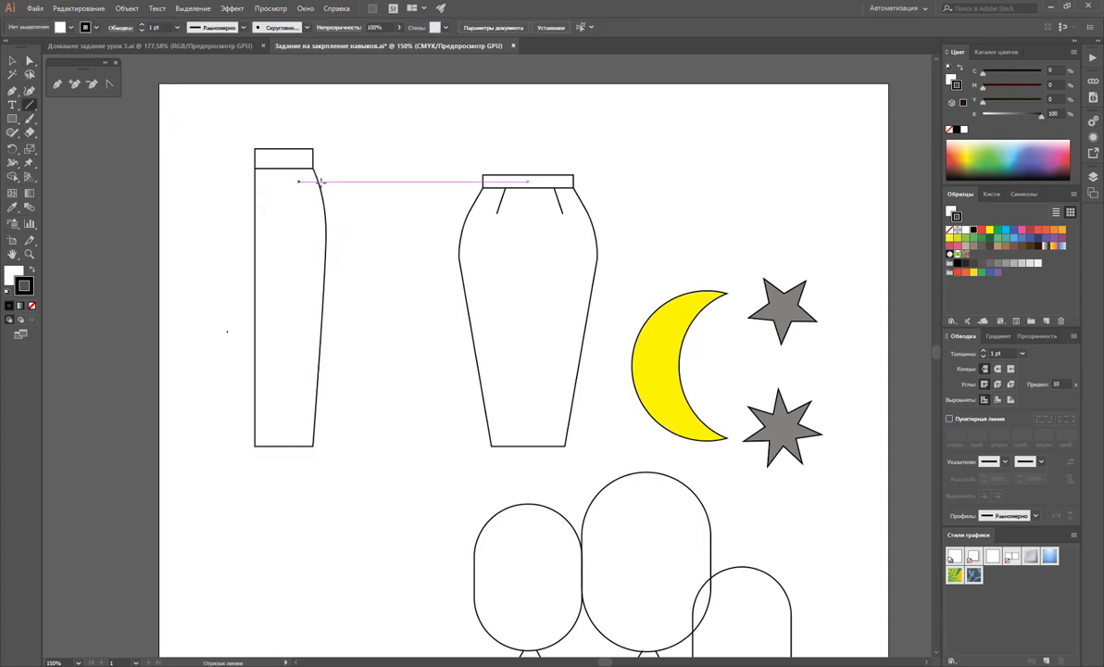
drag(291, 170, 295, 200)
Reflect a copy of the half skirt, including its waistband and dart, across the vertical centre edge
click(12, 60)
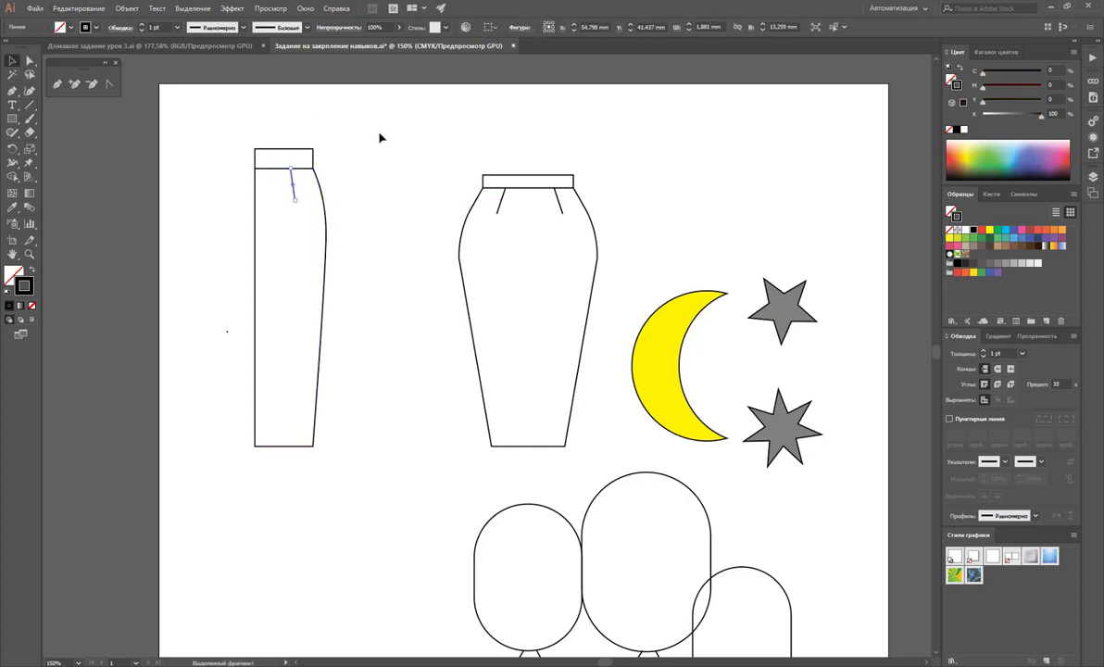
drag(366, 111, 234, 316)
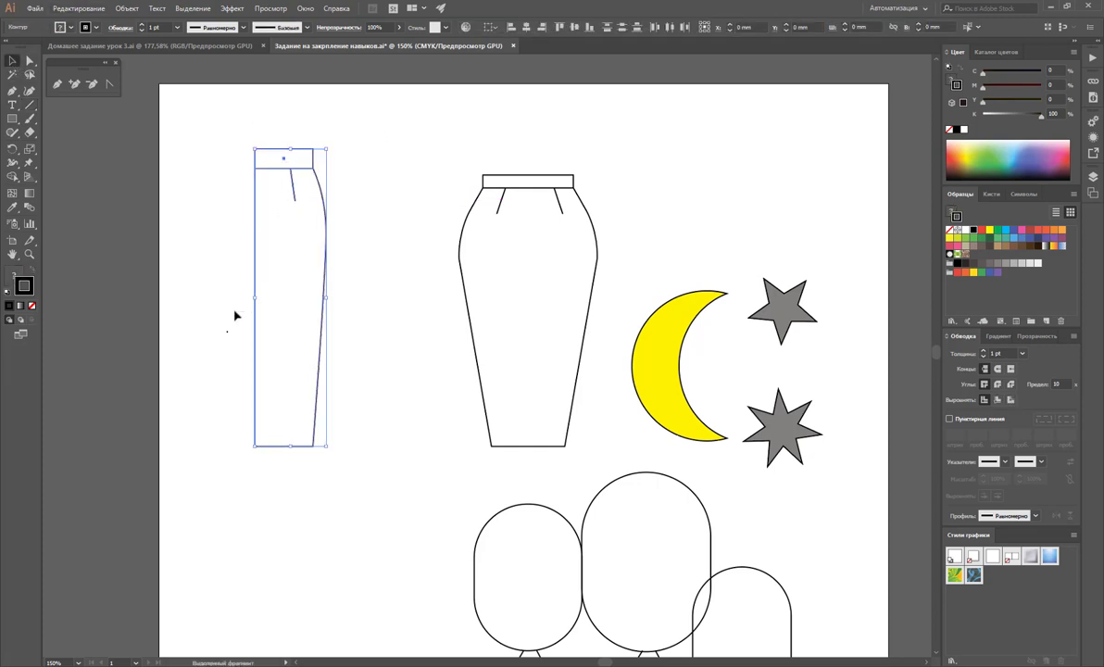
drag(12, 148, 86, 166)
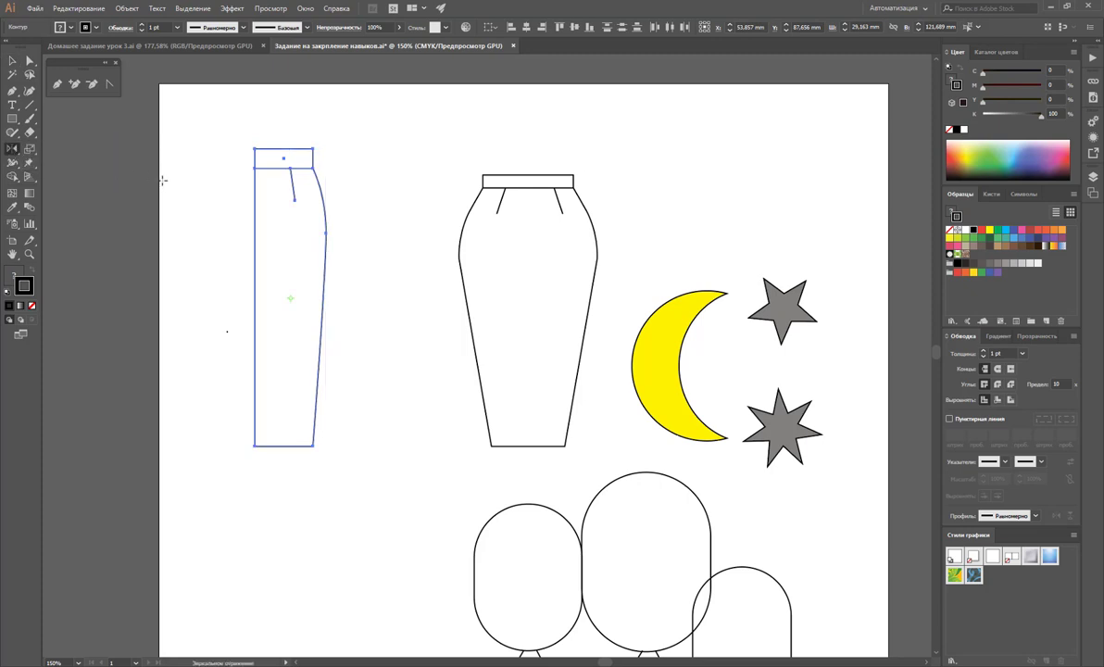
click(254, 222)
drag(308, 236, 169, 210)
key(alt)
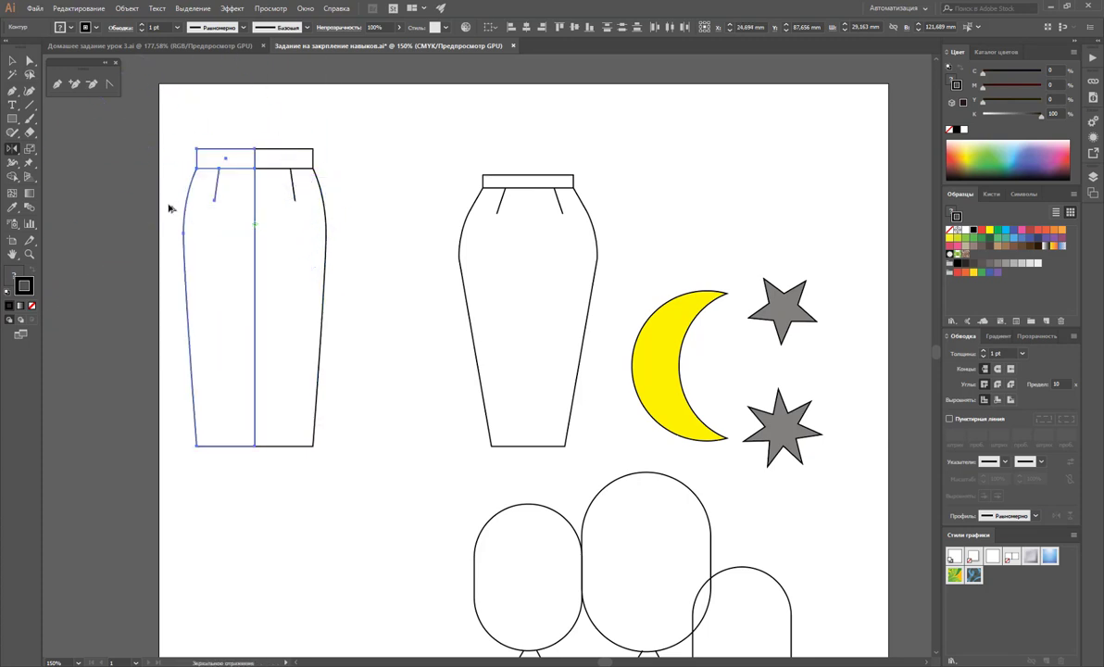
click(12, 60)
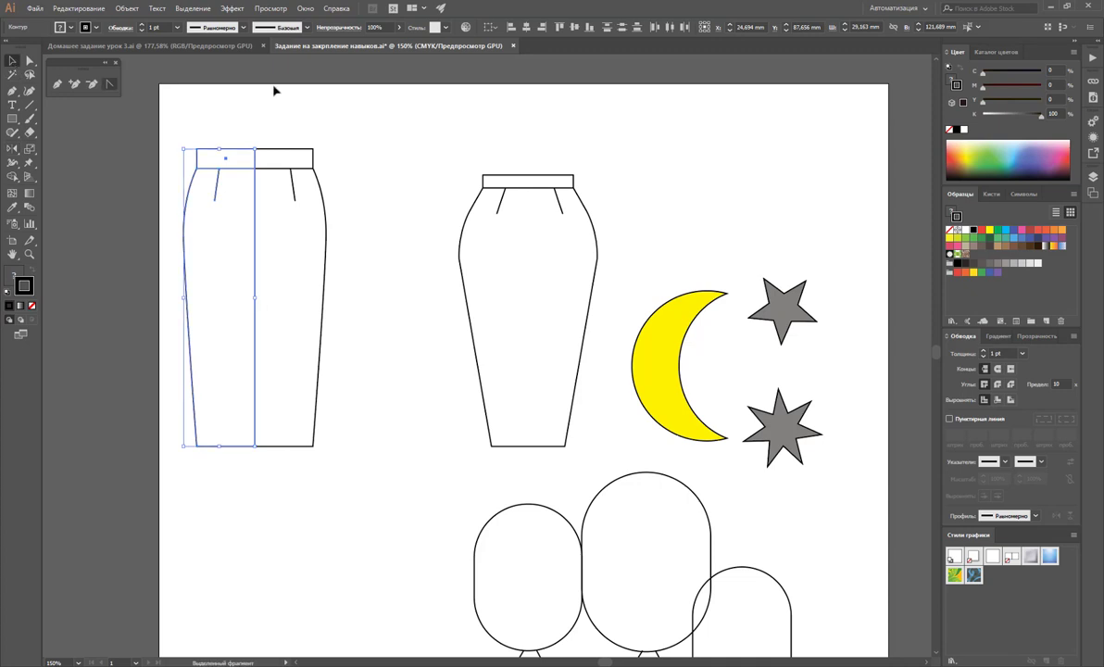
click(340, 99)
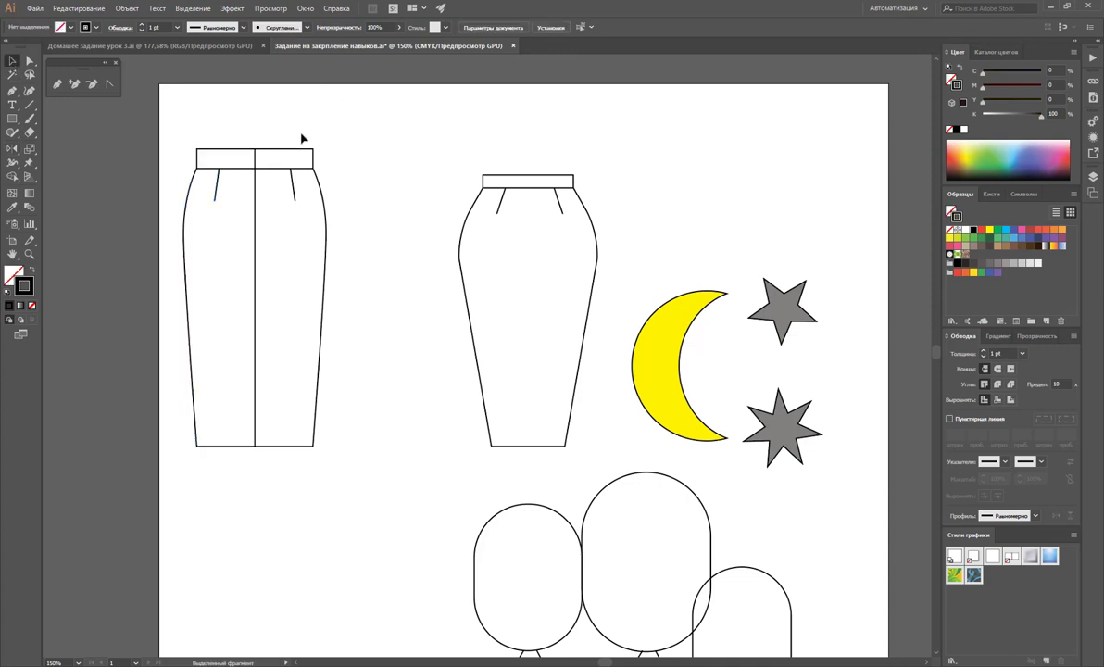
Unite the two waistband halves into one shape and the two skirt body halves into another with Pathfinder
drag(329, 141, 183, 157)
click(306, 8)
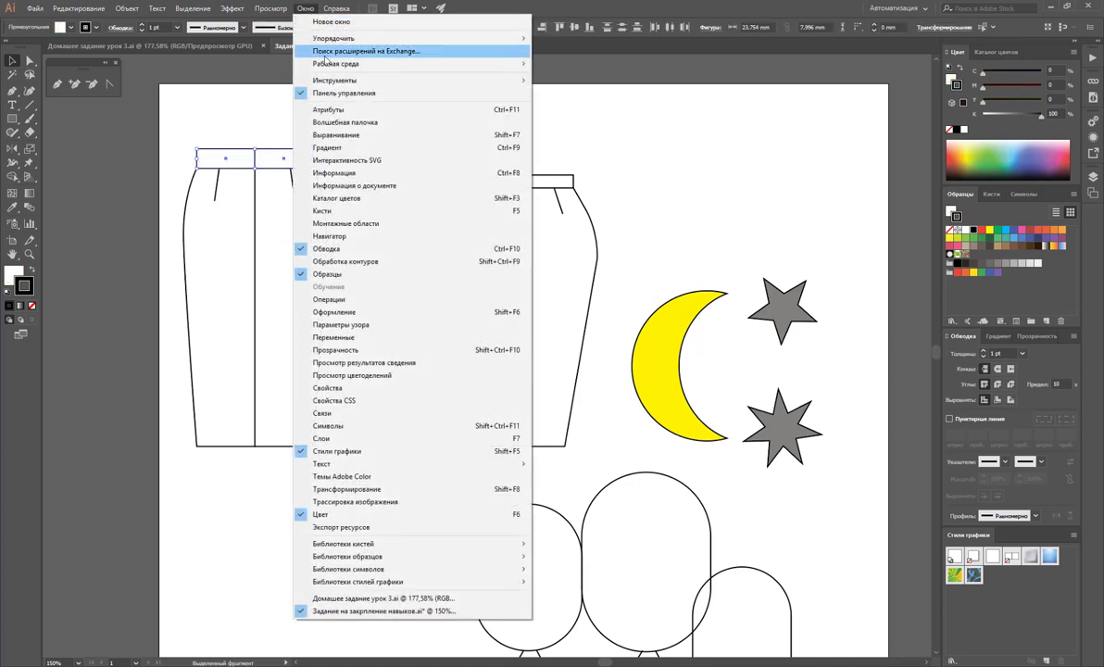
click(347, 261)
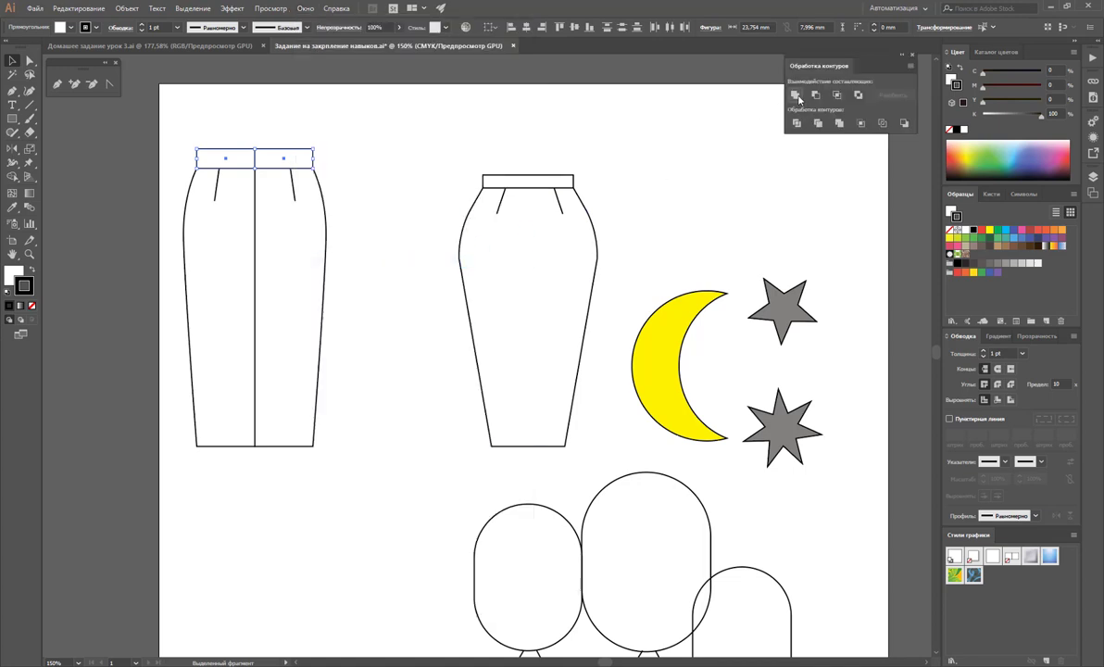
drag(379, 306, 306, 282)
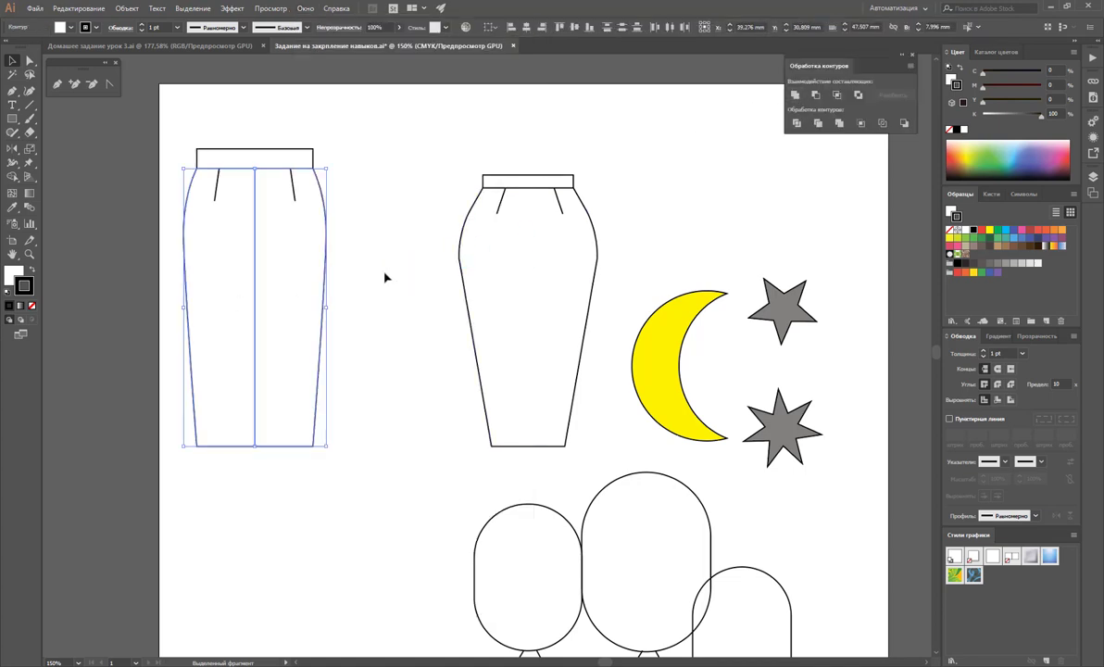
click(794, 95)
click(631, 155)
Send the united skirt body to the back, behind both dart lines
click(263, 233)
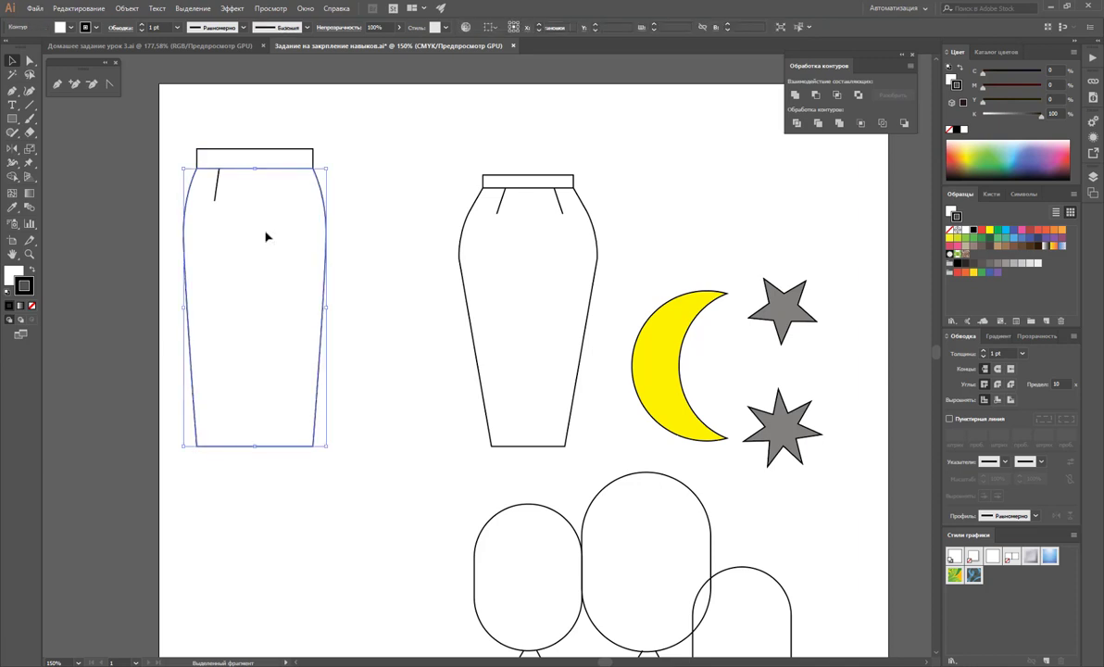
right_click(266, 236)
mouse_move(331, 414)
click(505, 451)
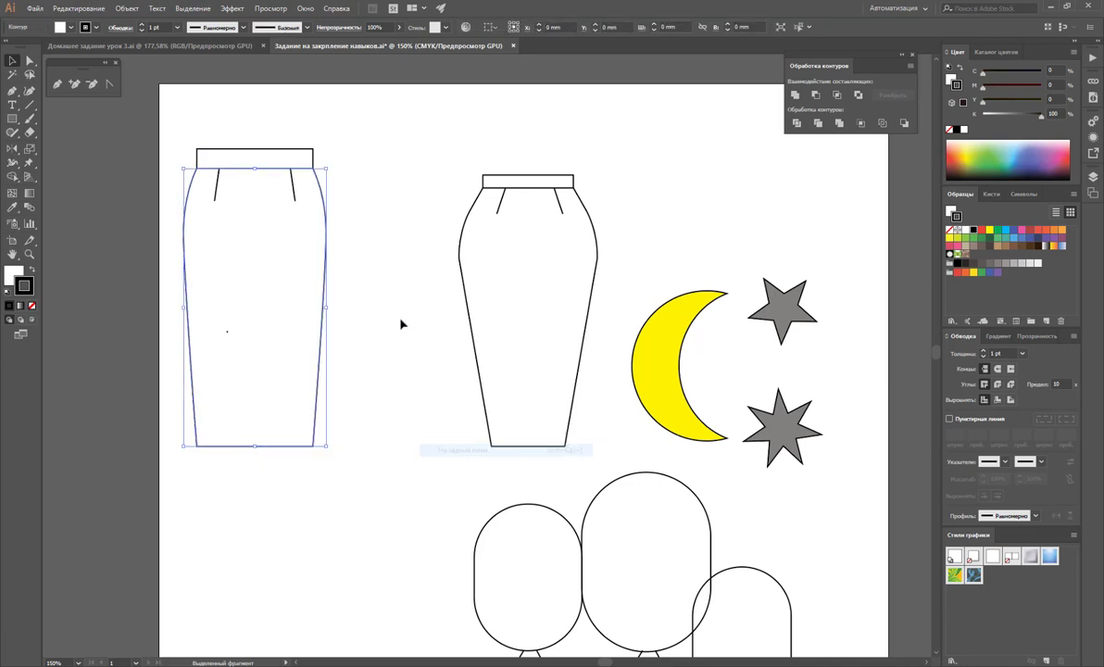
click(402, 323)
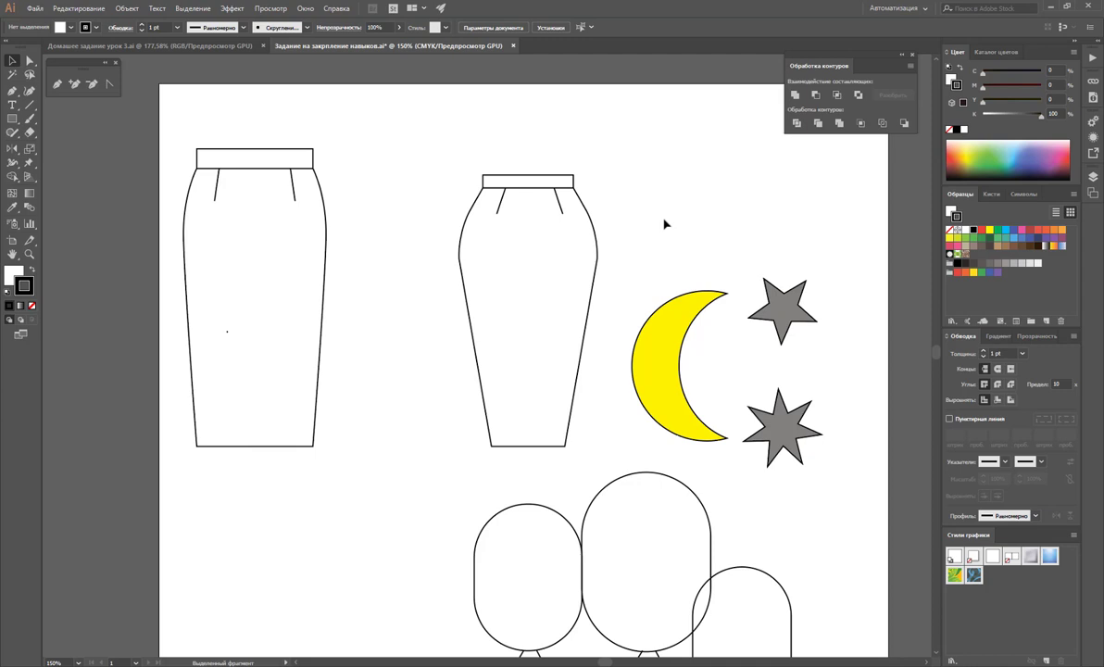
Examine the reference moon, stars and balloons on the whole artboard
scroll(595, 269, down, 1)
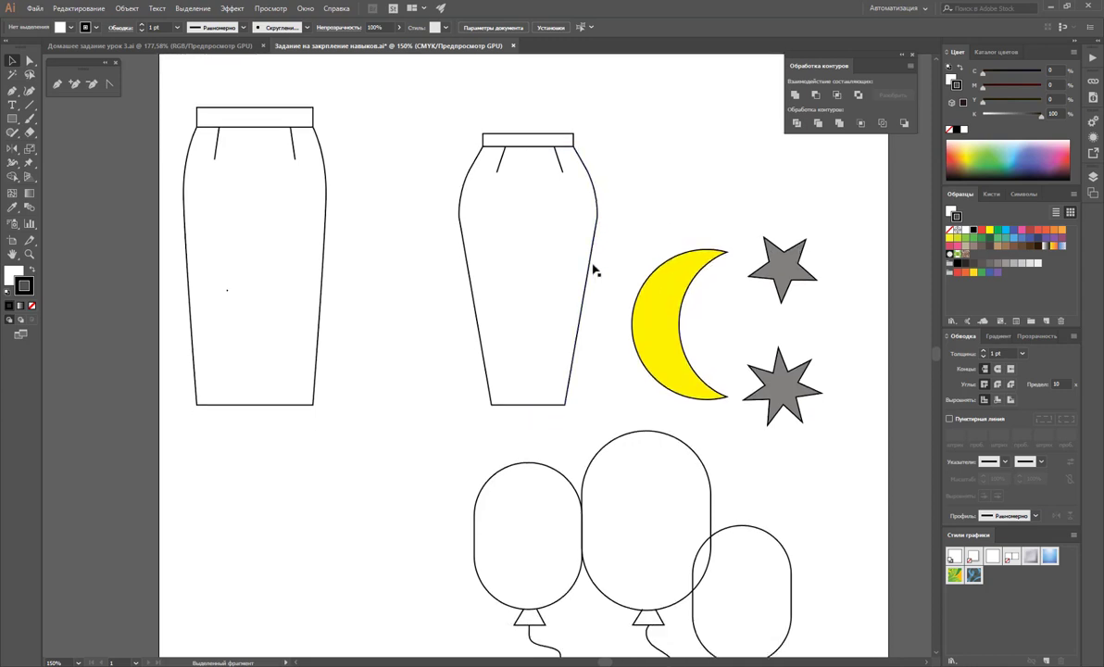
scroll(741, 232, down, 2)
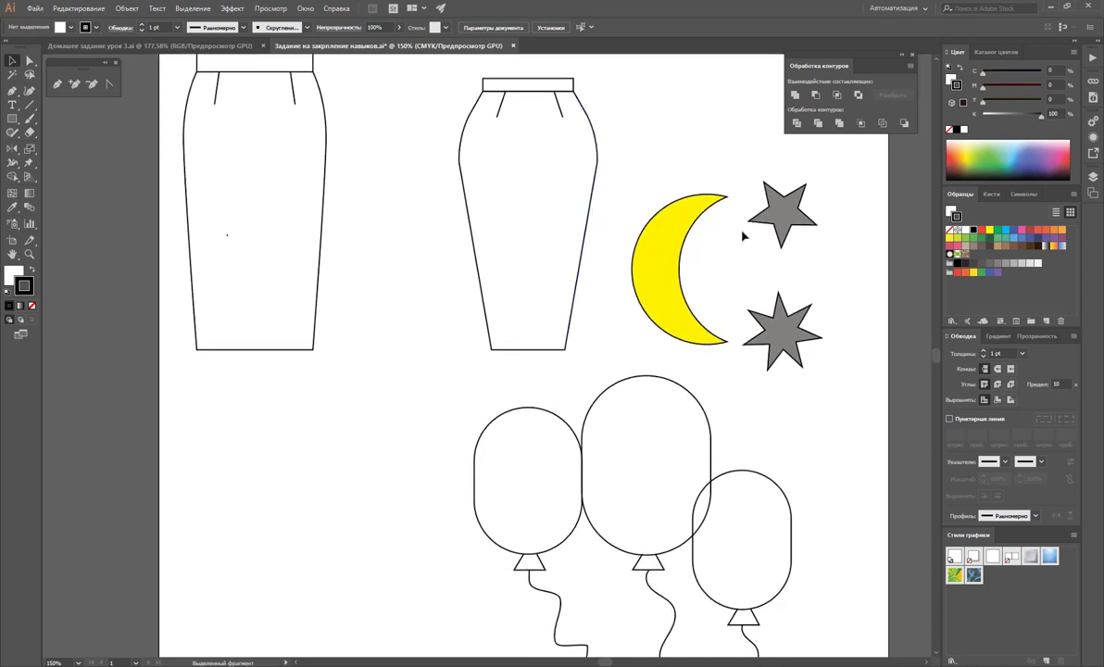
key(z)
alt+click(643, 450)
scroll(503, 327, up, 2)
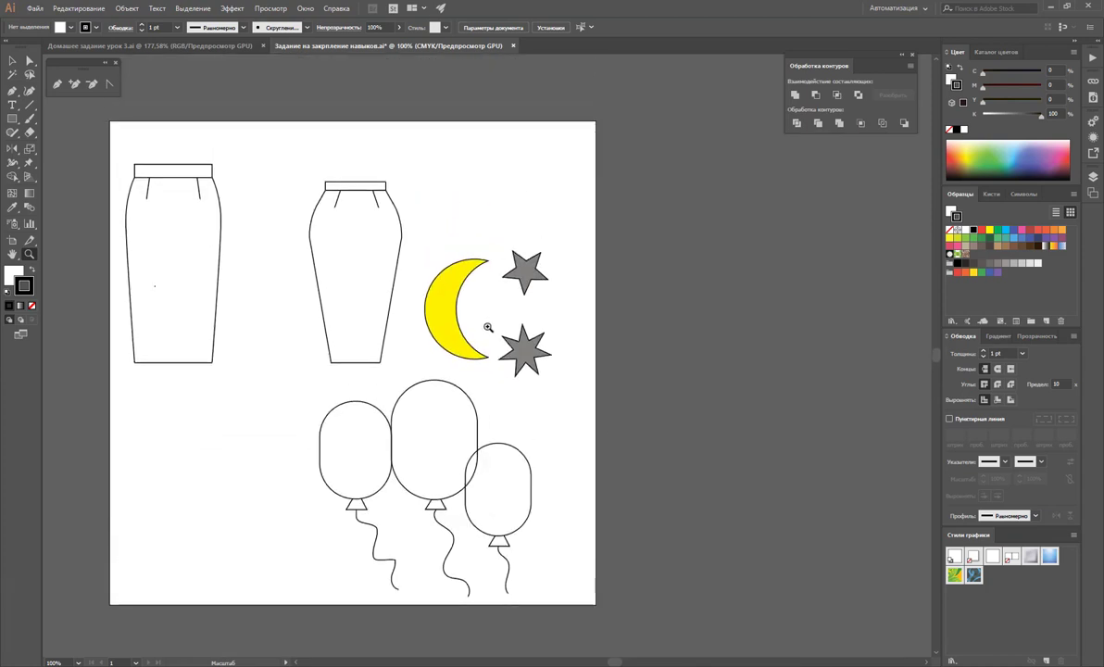
scroll(488, 326, down, 1)
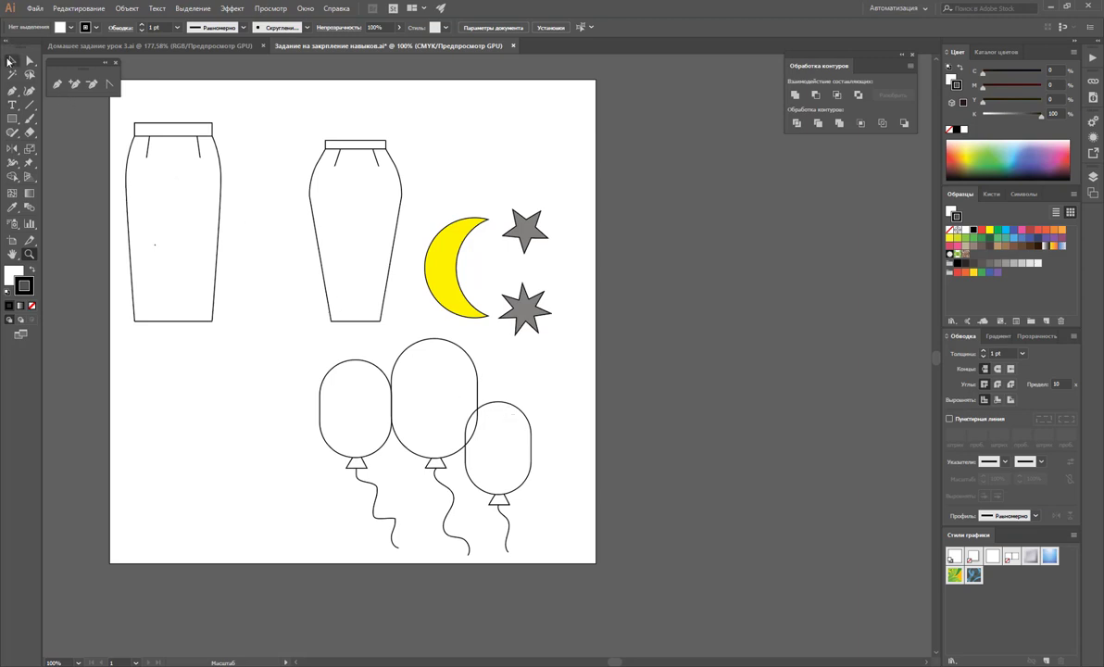
click(12, 60)
click(457, 238)
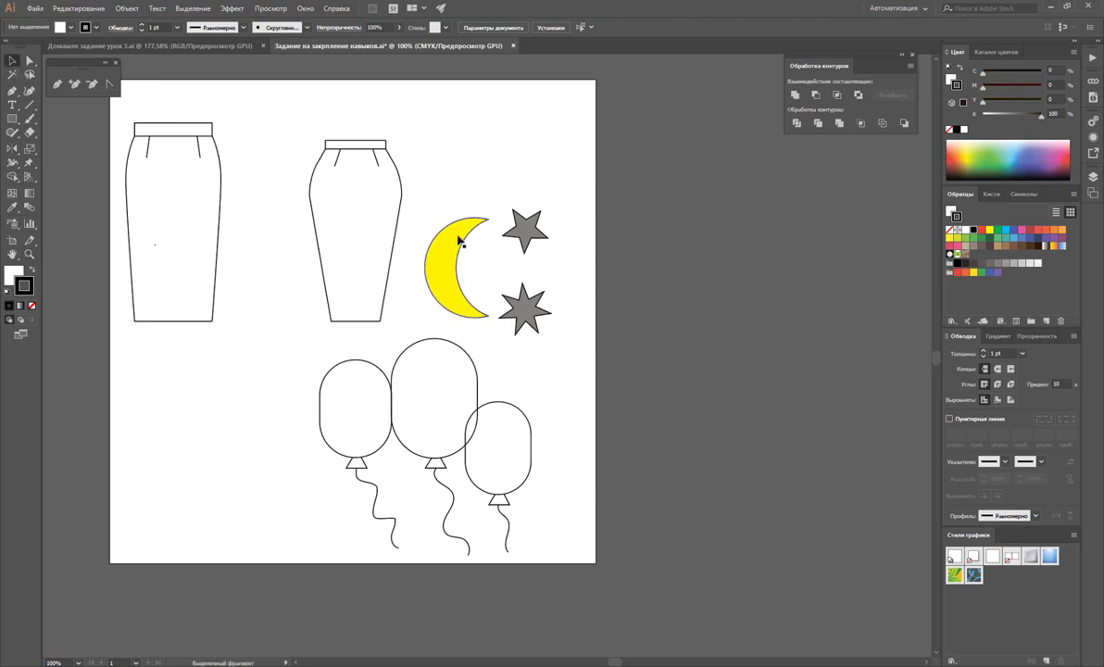
click(498, 178)
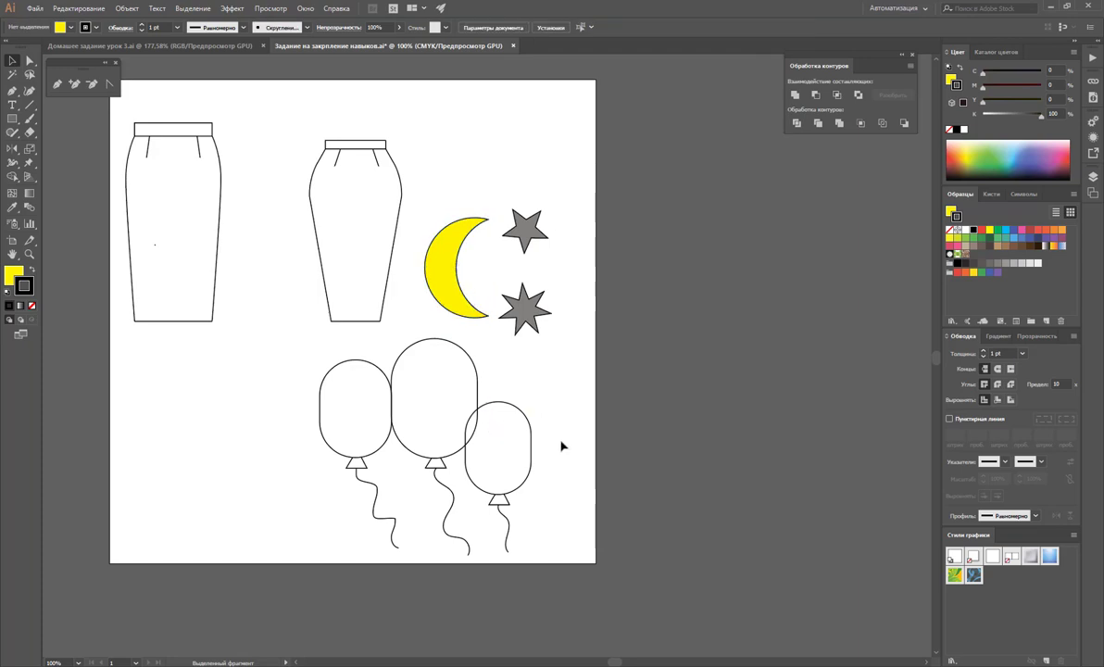
Select the rightmost balloon's outline and examine its place among the objects in Layer 1
click(523, 443)
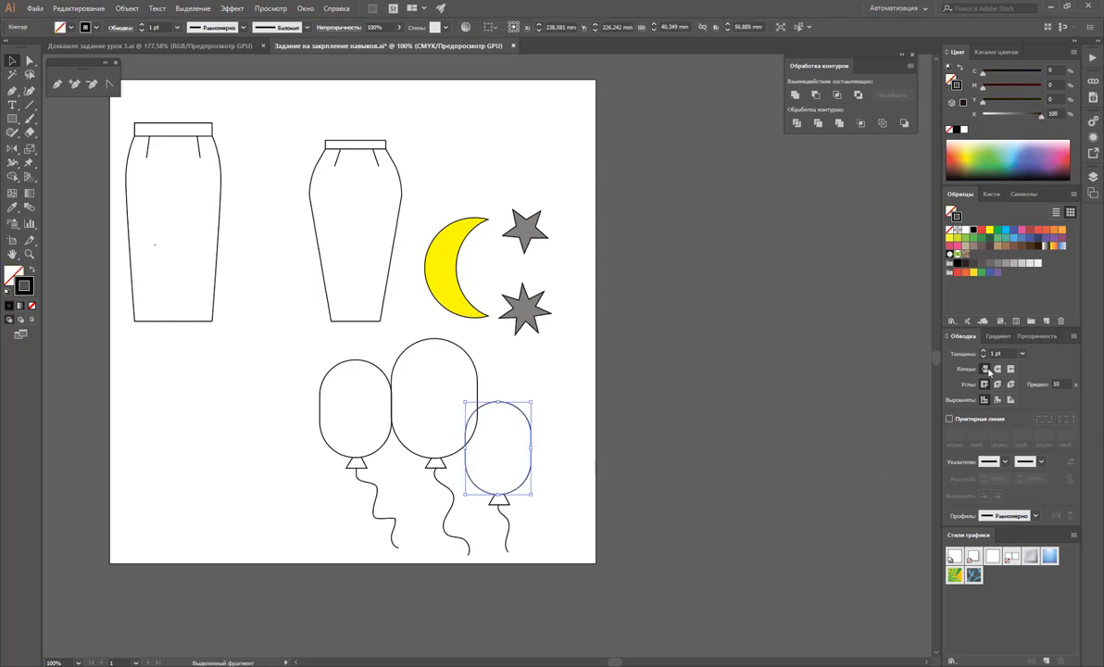
click(1094, 177)
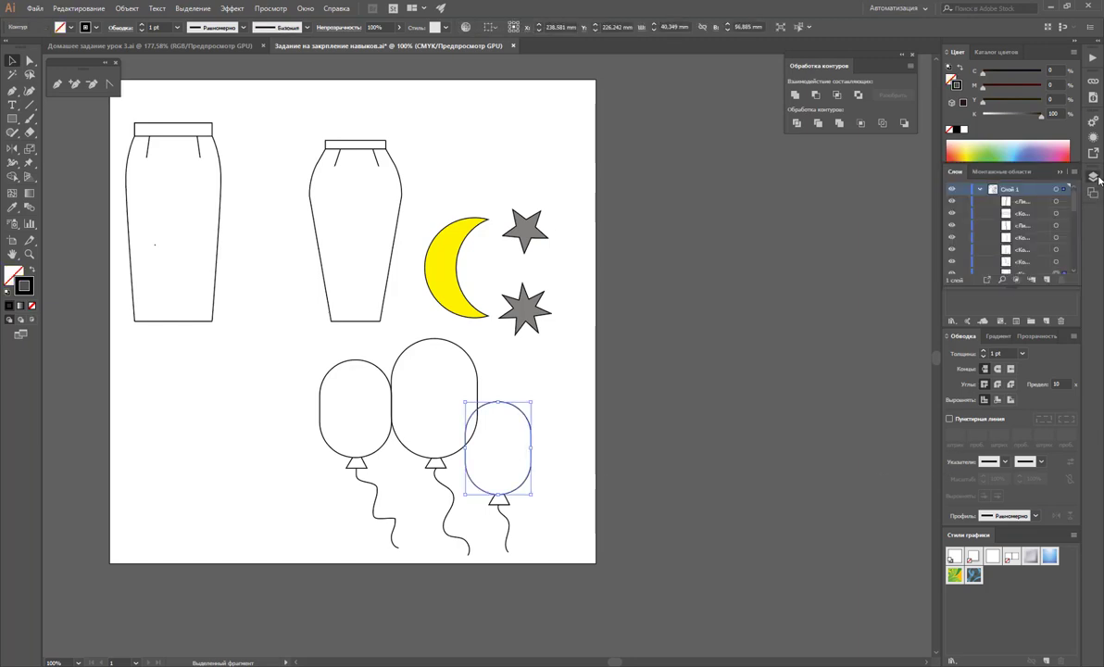
scroll(1027, 241, down, 1)
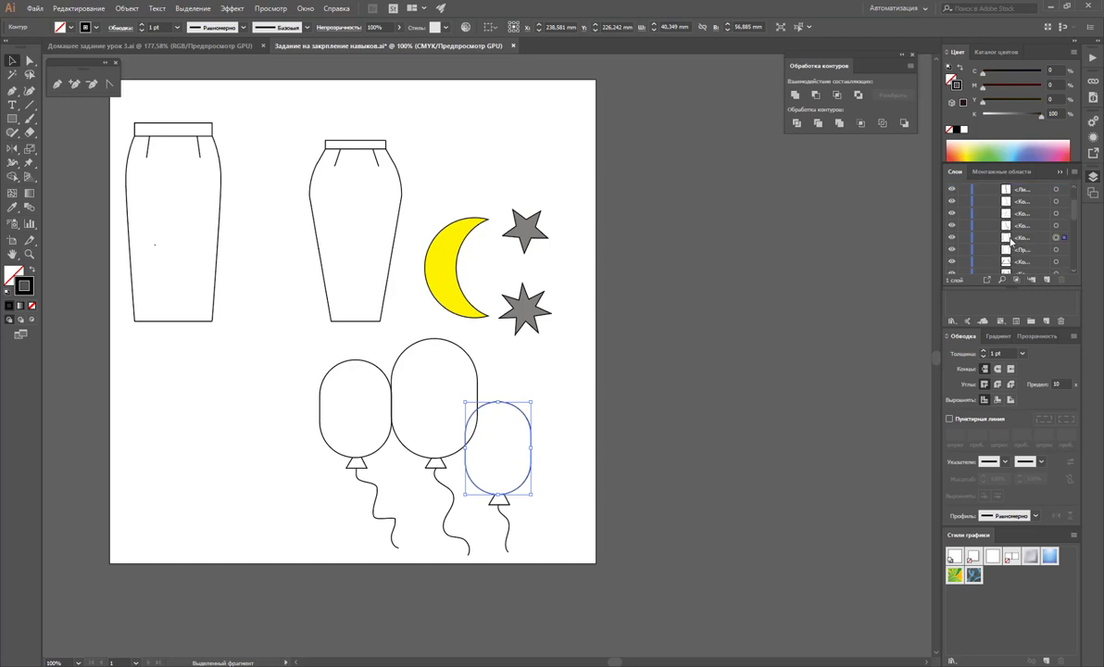
scroll(1005, 248, up, 1)
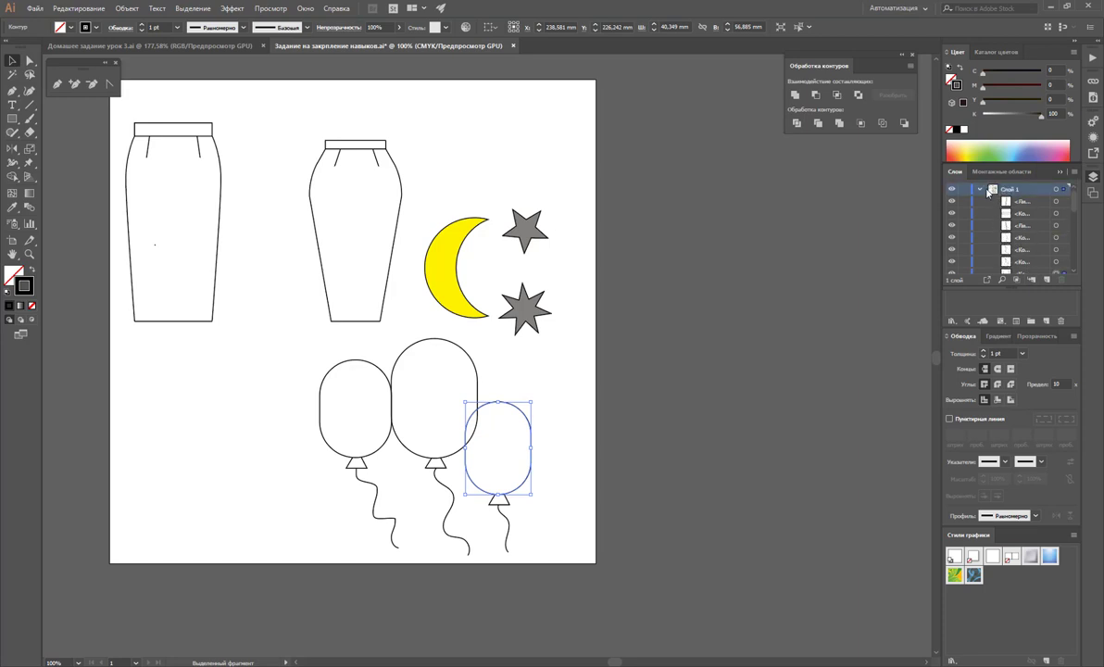
scroll(1006, 213, down, 1)
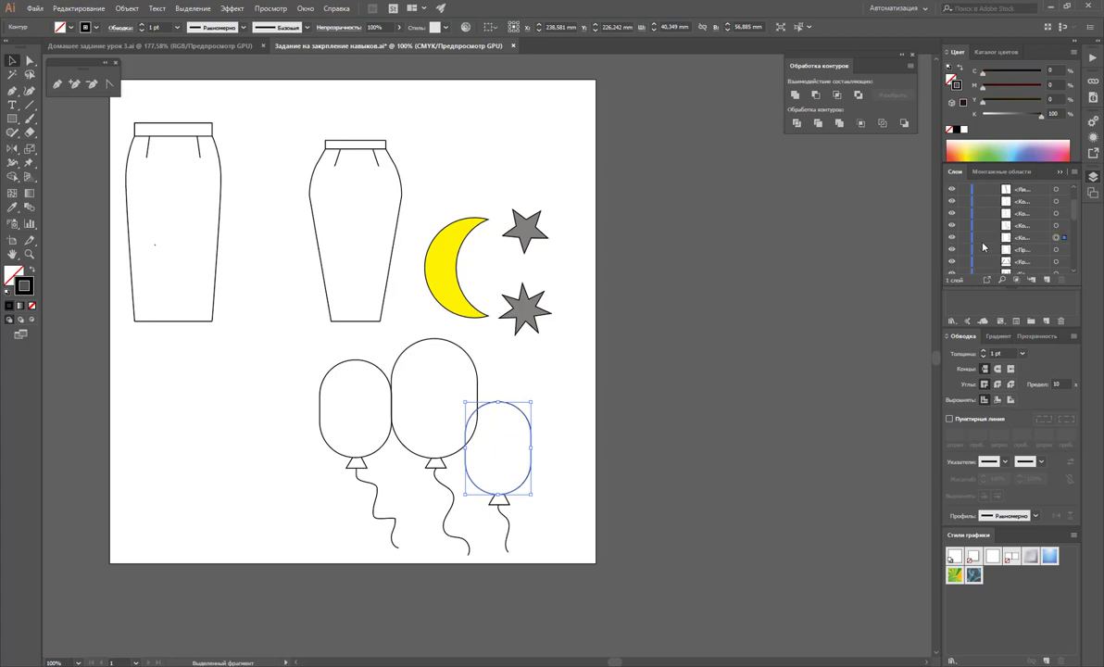
click(775, 327)
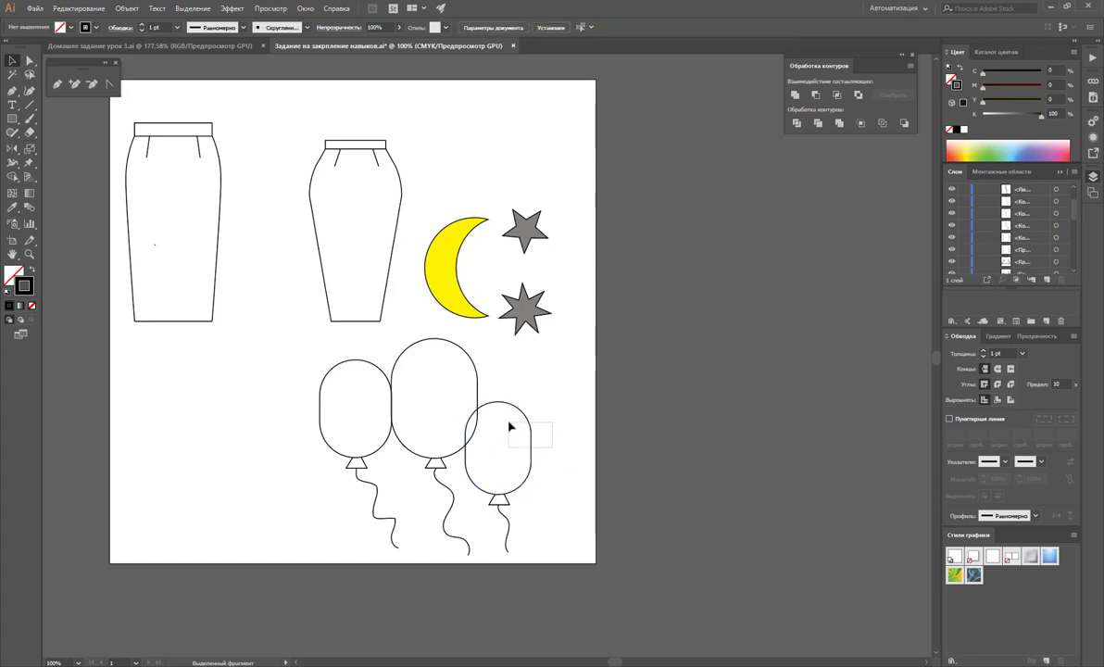
Fill the rightmost balloon with white so it covers the middle balloon's edge
click(478, 408)
click(13, 273)
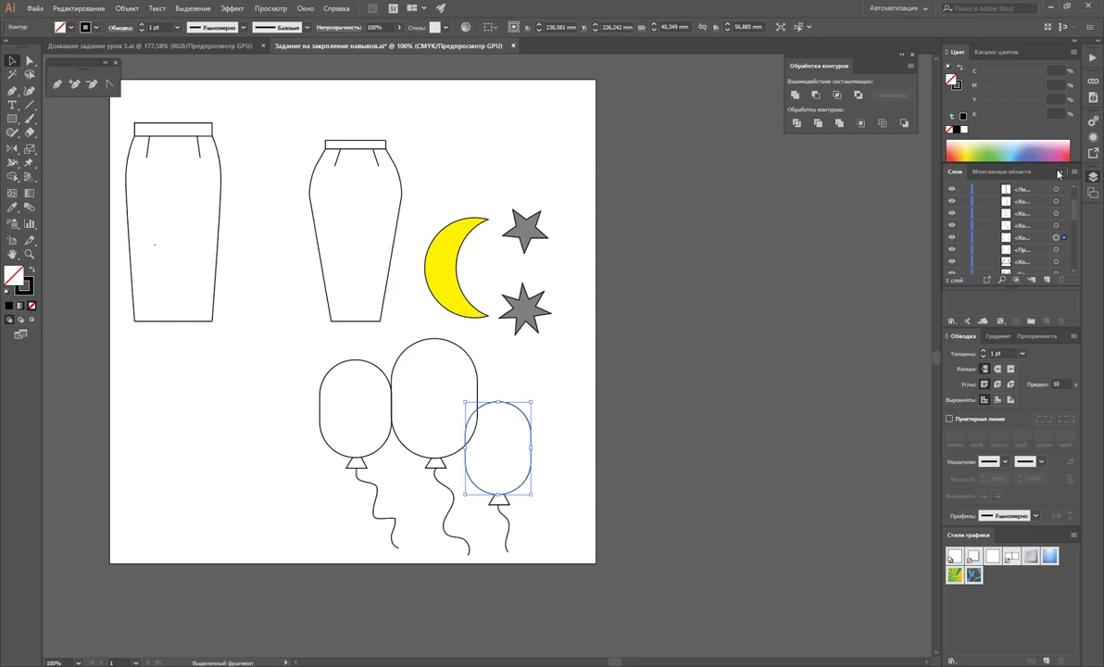
click(1000, 171)
click(965, 229)
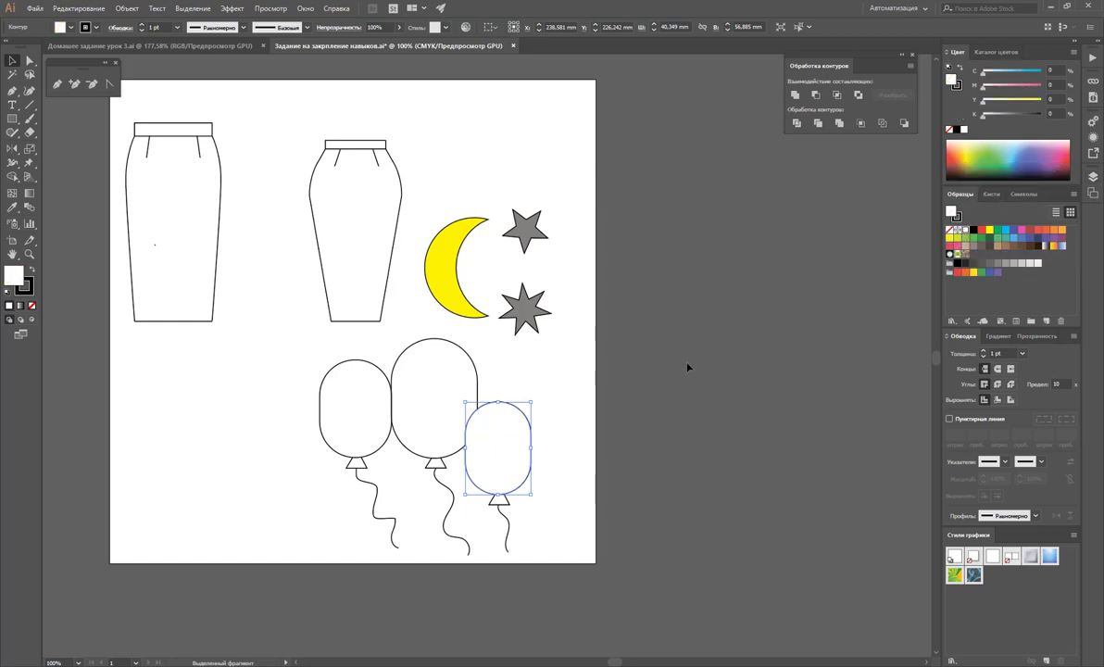
Apply a white fill to all three balloon bodies together
click(547, 434)
drag(553, 496, 323, 344)
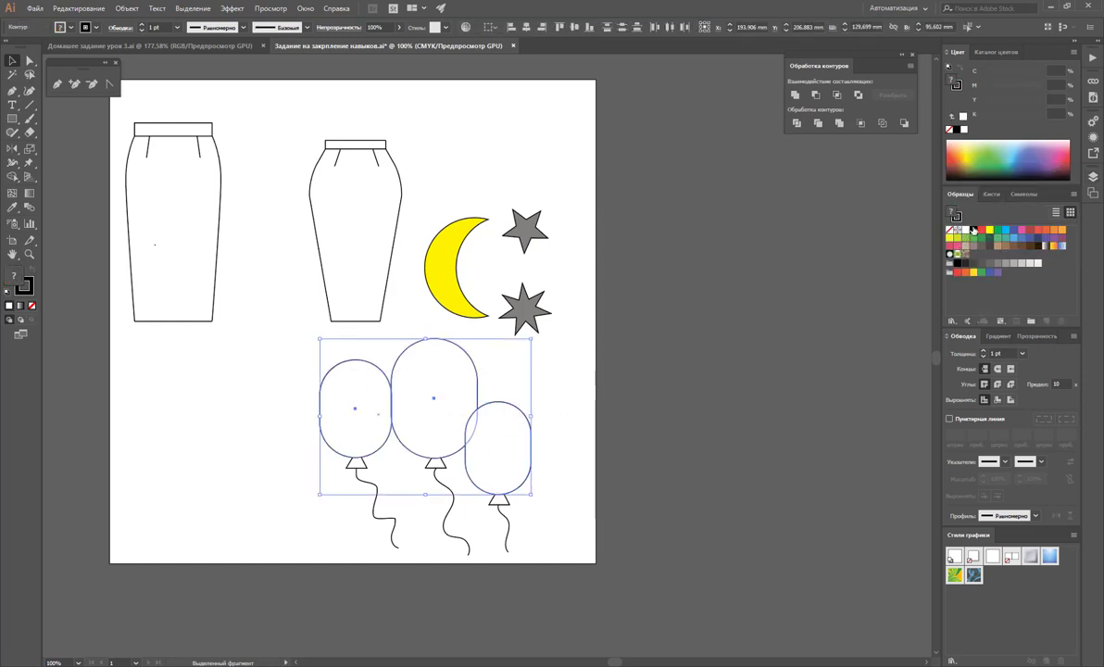
click(864, 274)
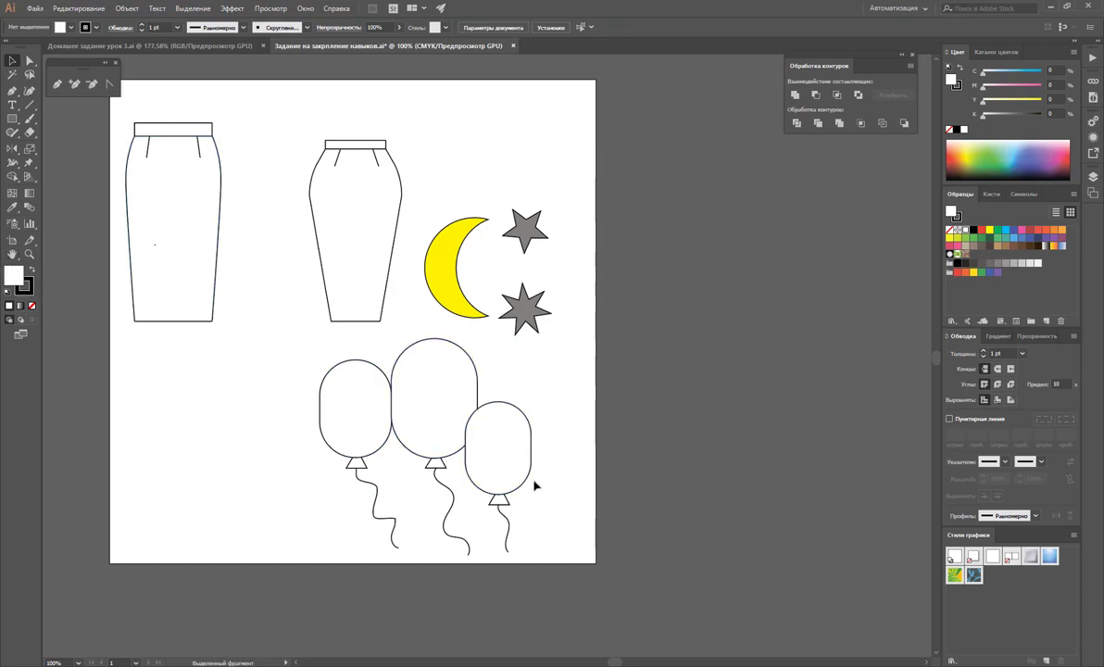
Remove the fill from the rightmost balloon, leaving only its outline, and clear the selection
click(531, 446)
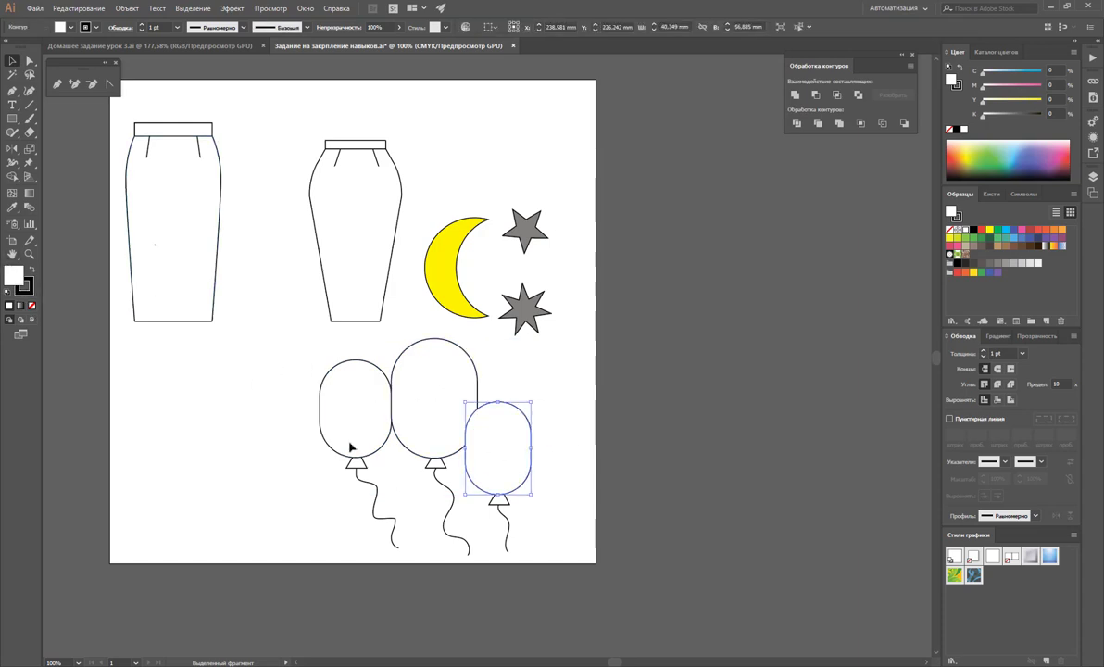
click(32, 306)
click(254, 505)
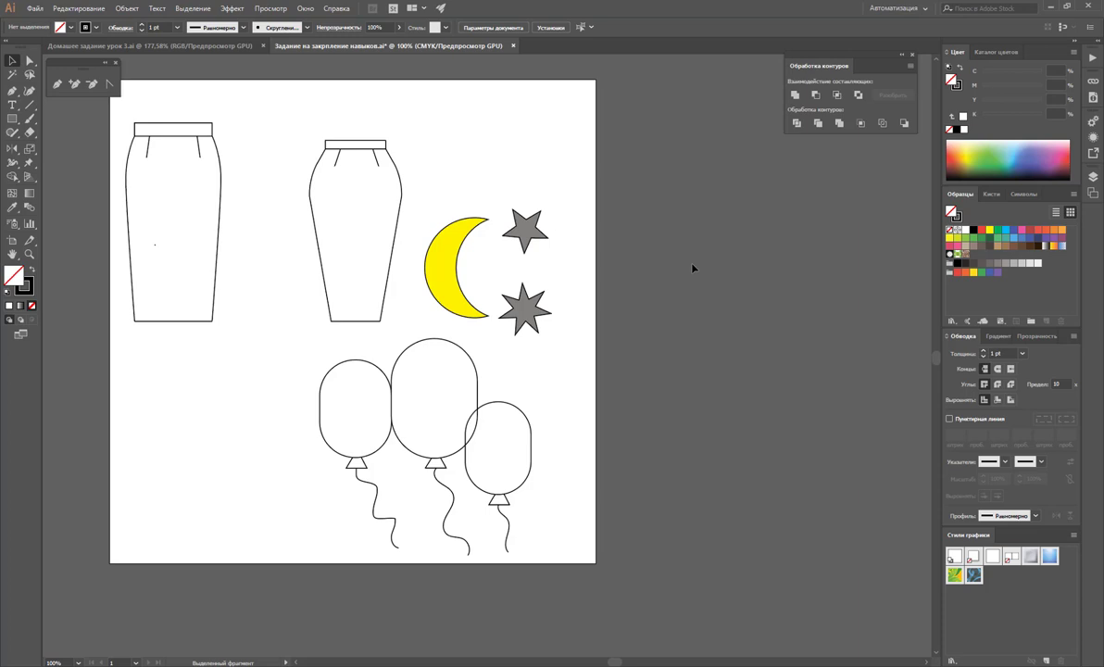
Switch to the open document Домашнее задание урок 3.ai with the shirt drawing and flower print
click(163, 46)
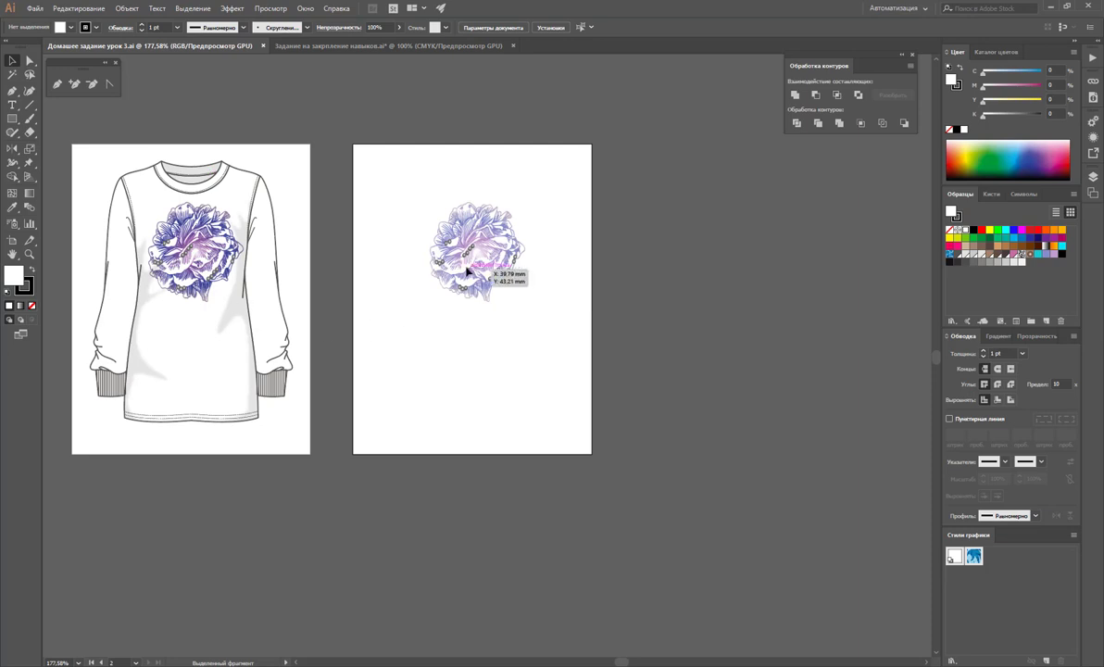